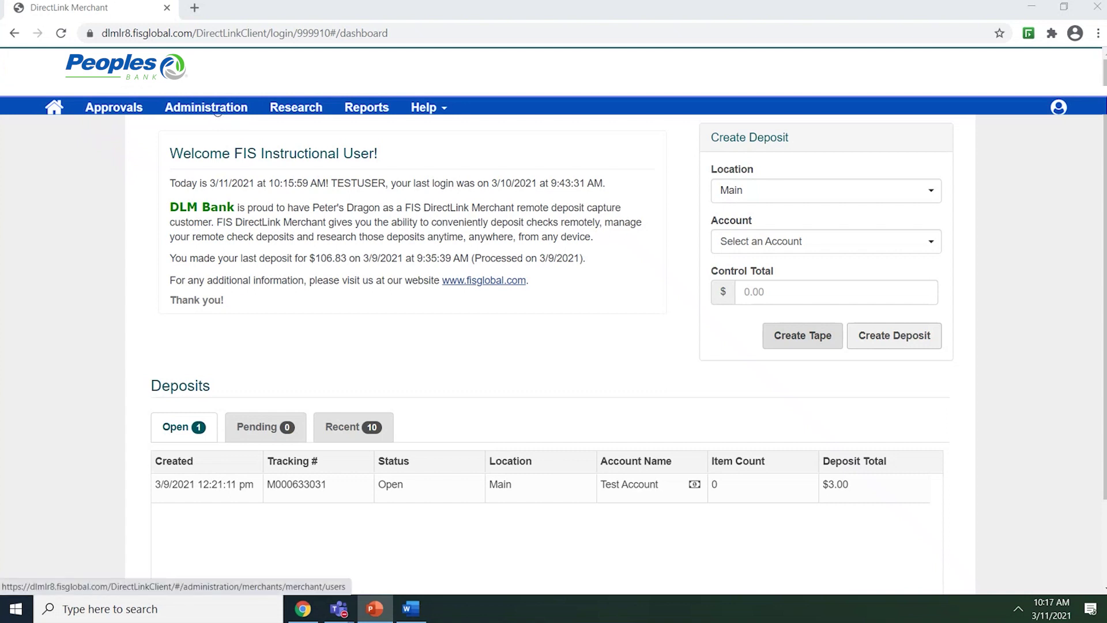
Open the Merchant Users page from the Administration menu
left_click(218, 109)
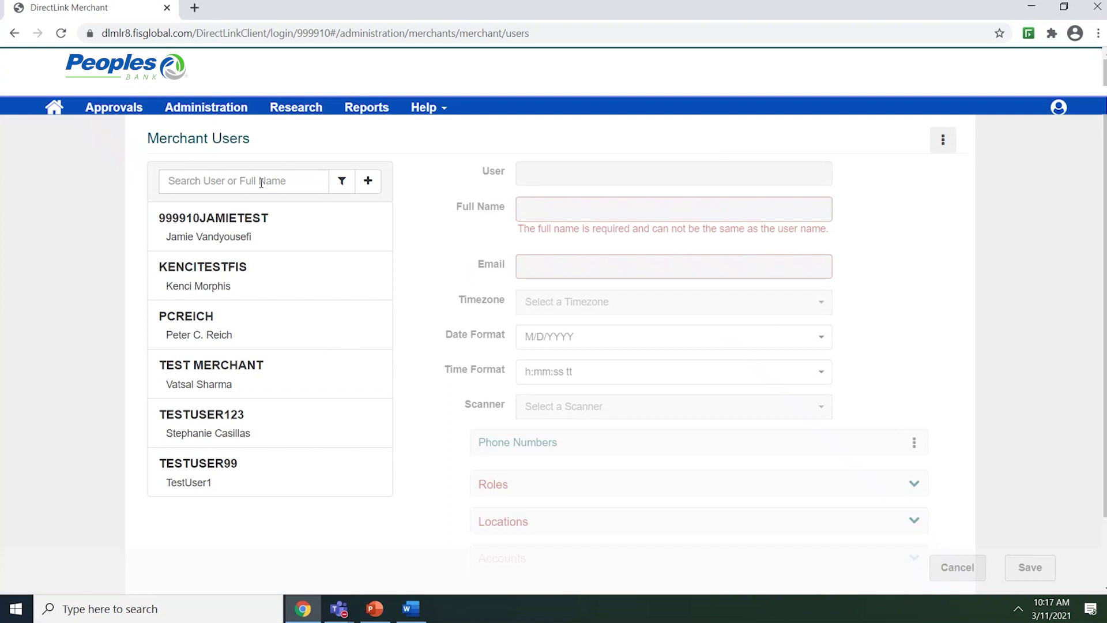
Search for TestUser123 and delete that user, confirming the deletion
left_click(228, 182)
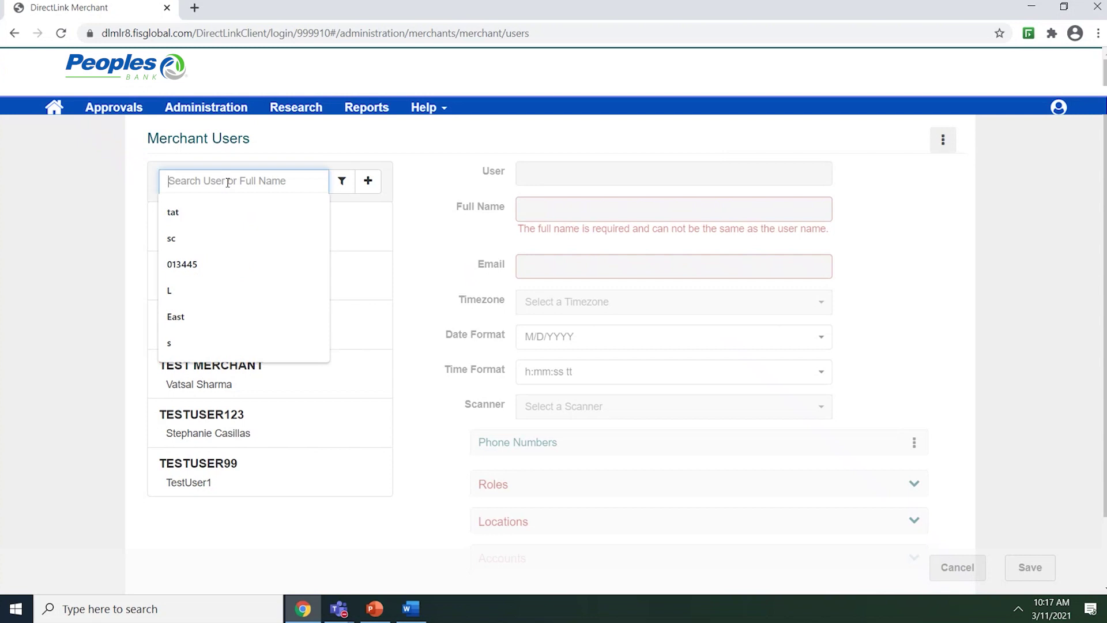
type("TestUse")
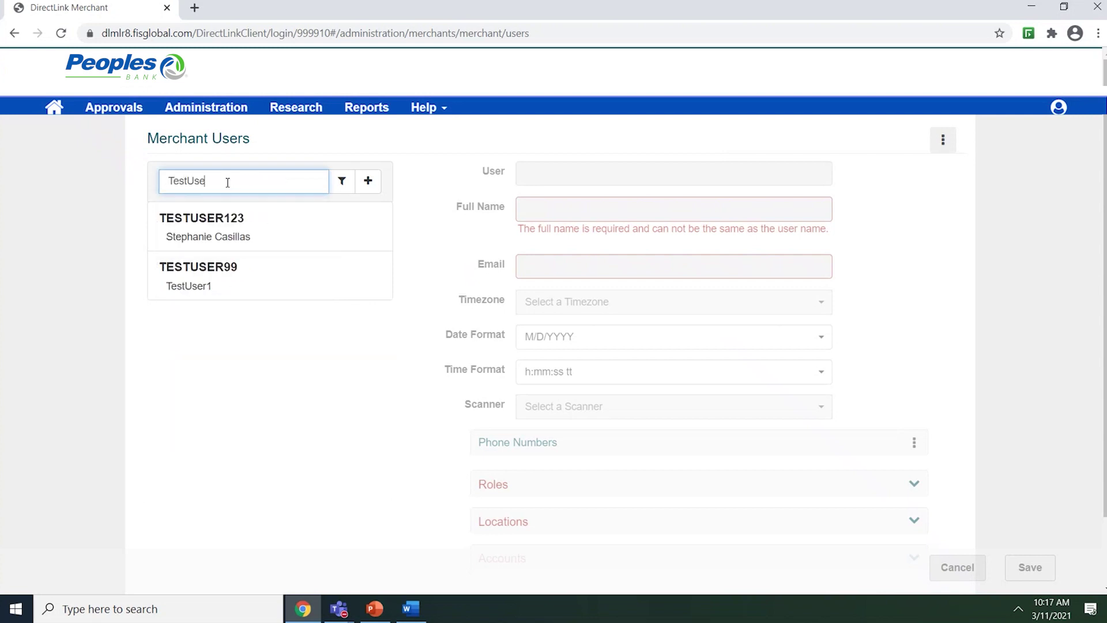
type("r123")
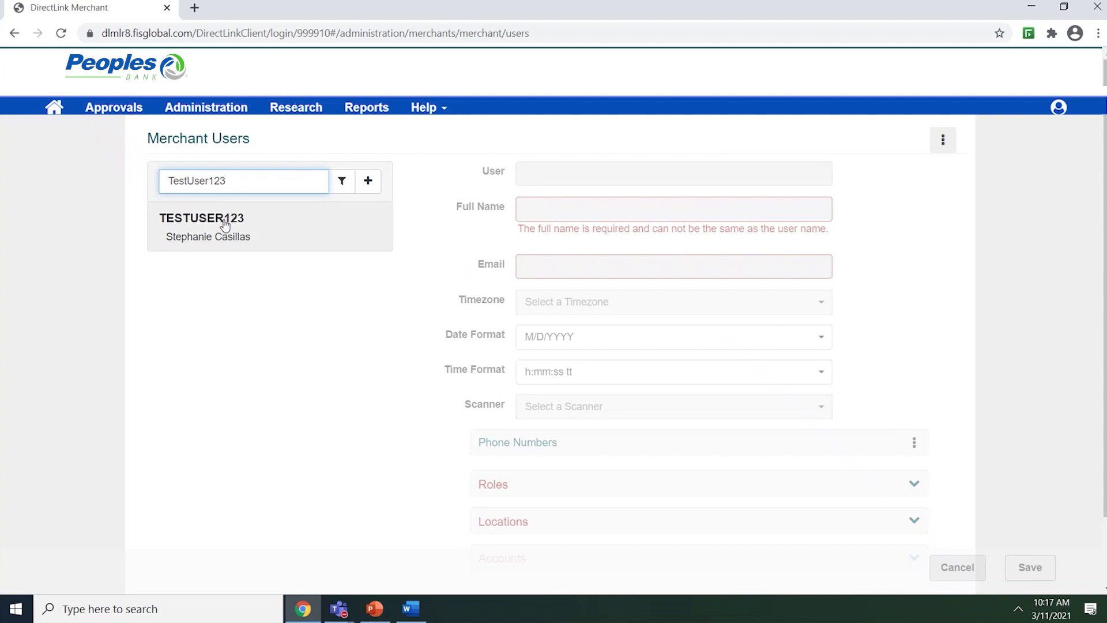
left_click(224, 224)
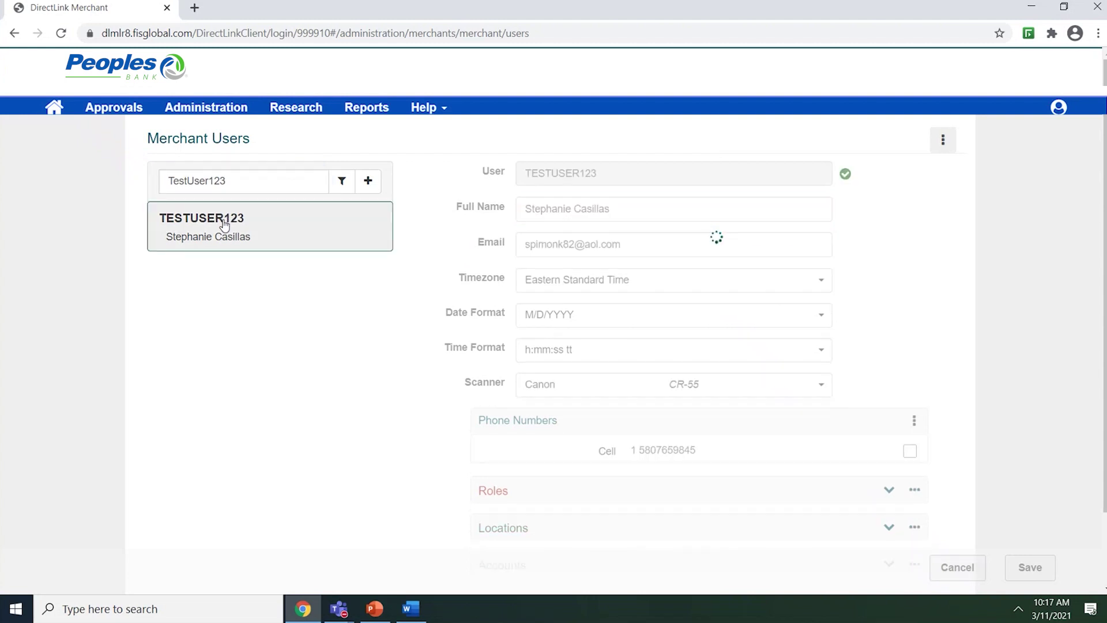
left_click(943, 138)
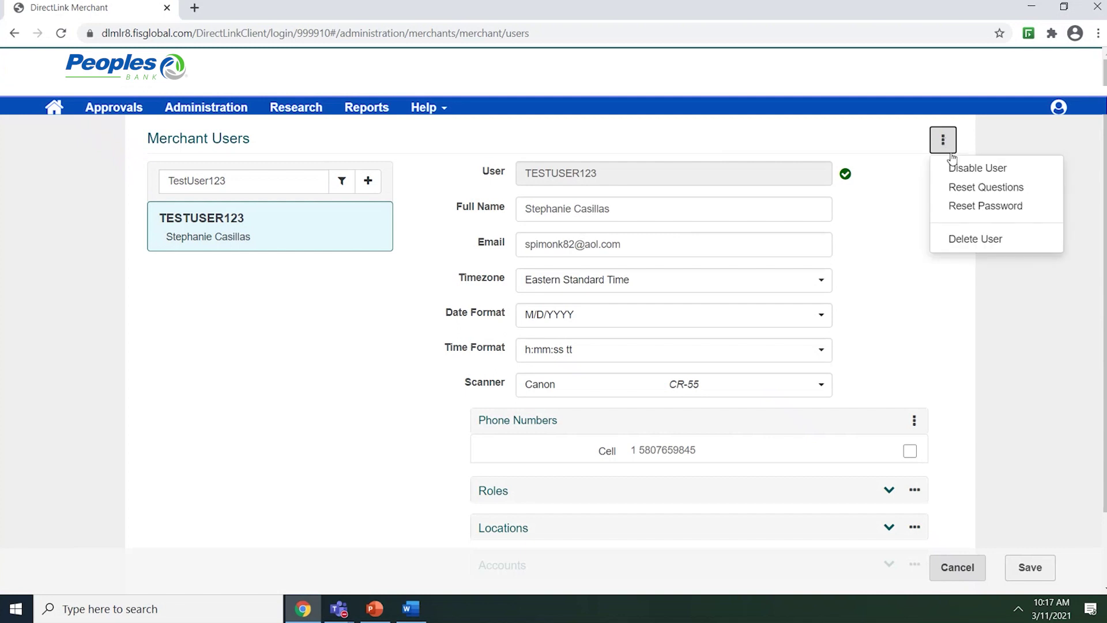
left_click(967, 240)
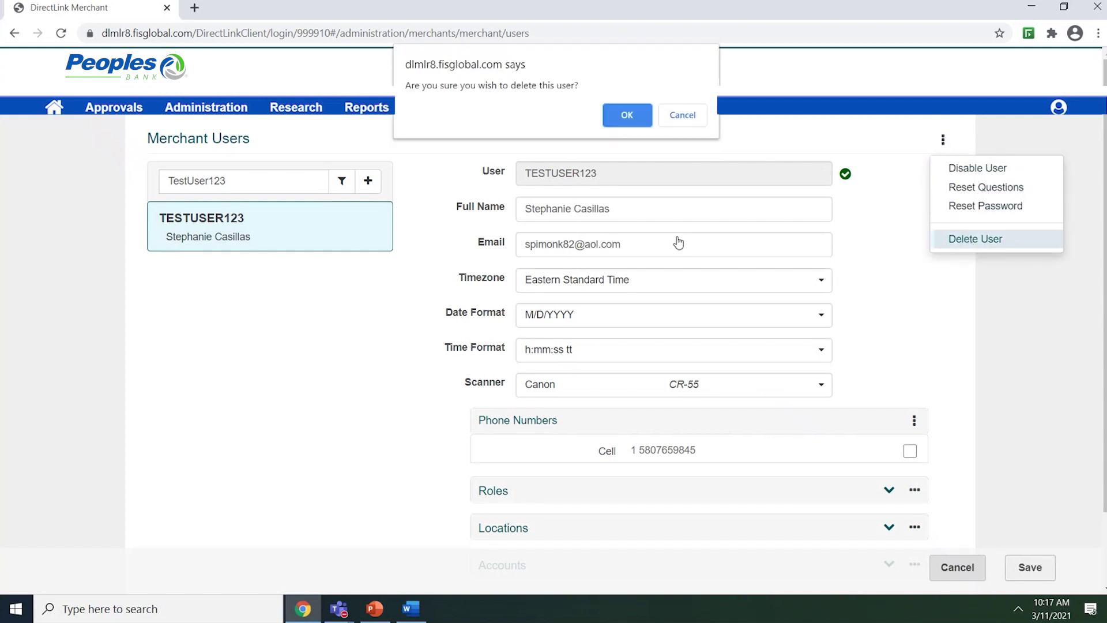
left_click(628, 115)
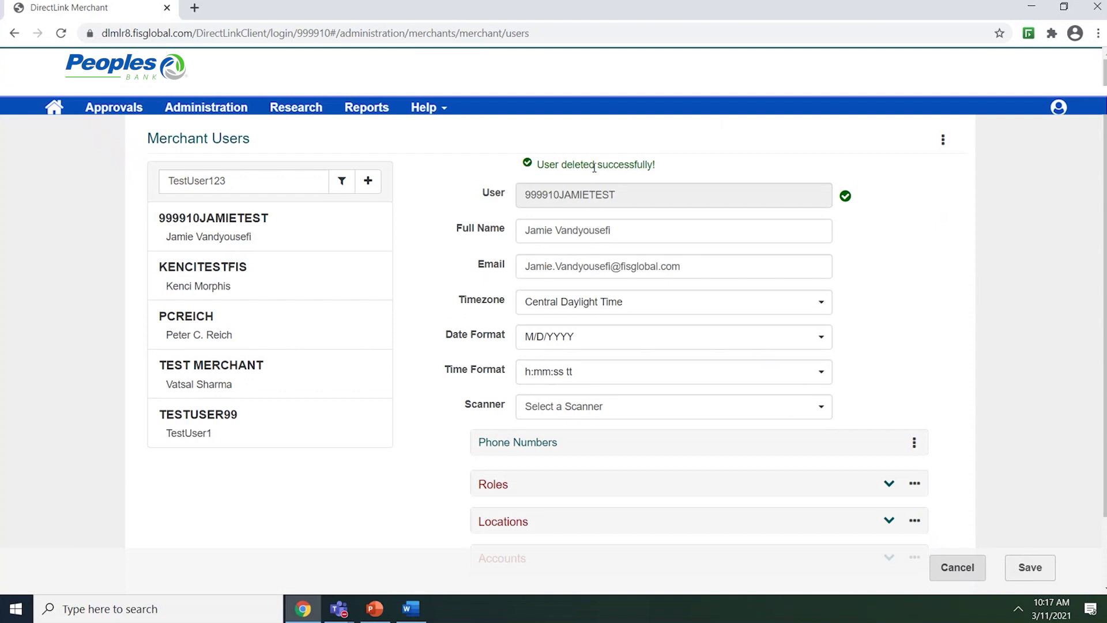
Disable the last user in the list, TESTUSER99
left_click(209, 423)
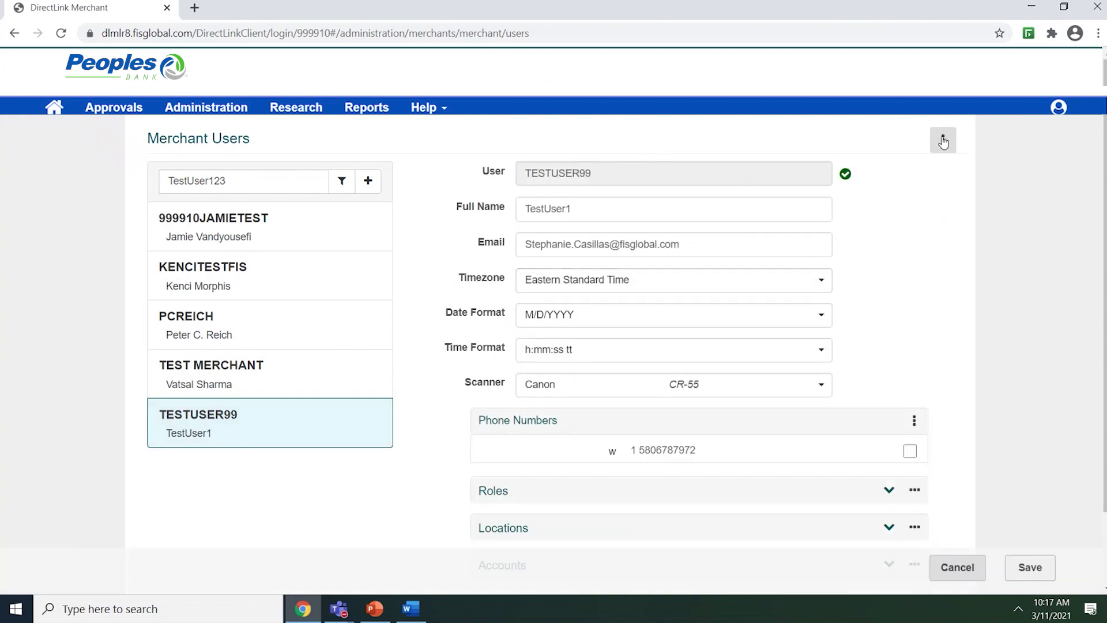
left_click(943, 140)
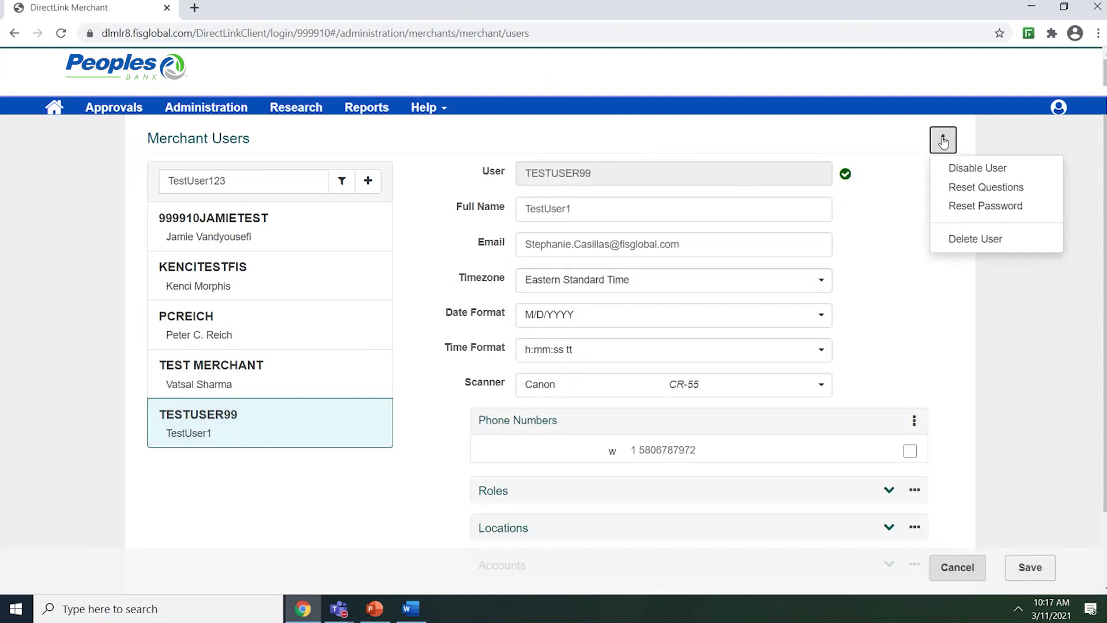
left_click(978, 172)
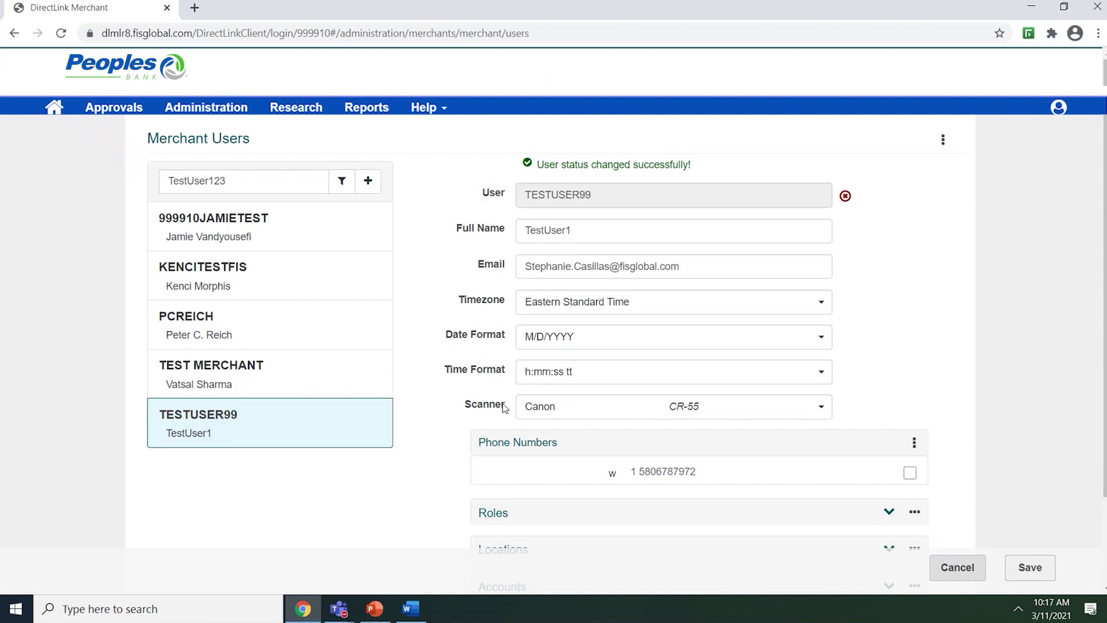
Re-enable TESTUSER99 so its status shows active again
left_click(943, 139)
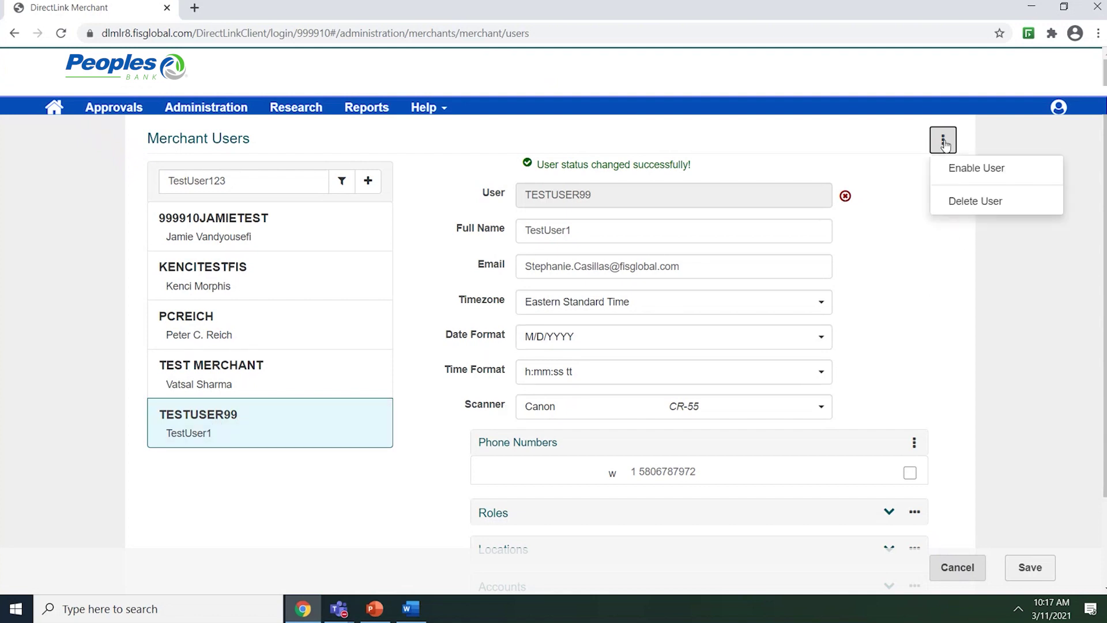
left_click(957, 173)
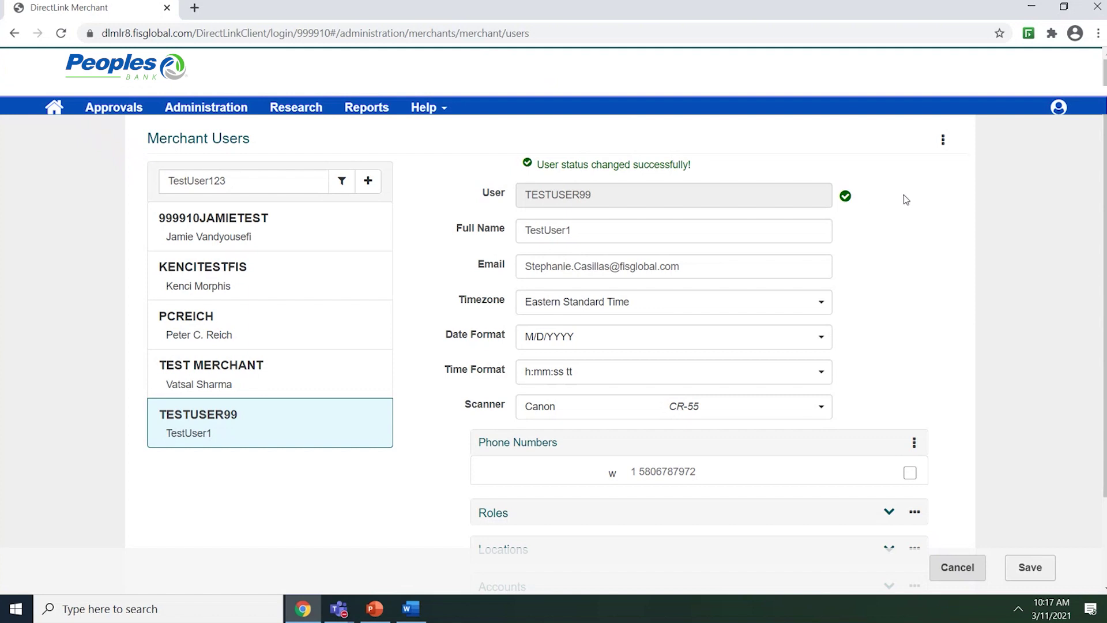
left_click(943, 141)
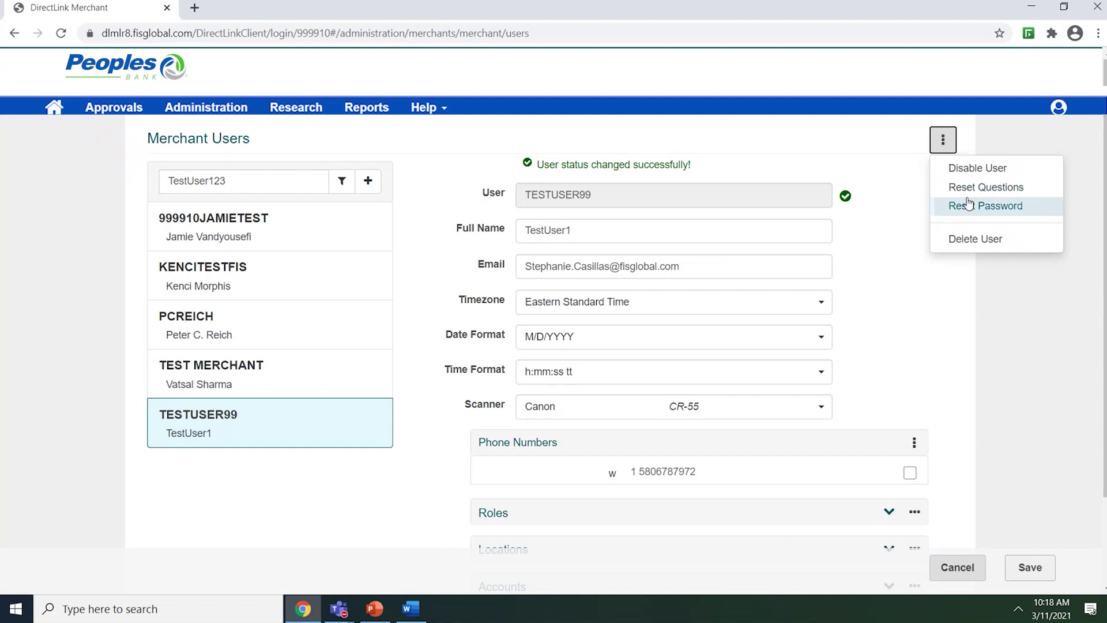
Close the user actions menu and open a blank Add a New User form
left_click(899, 310)
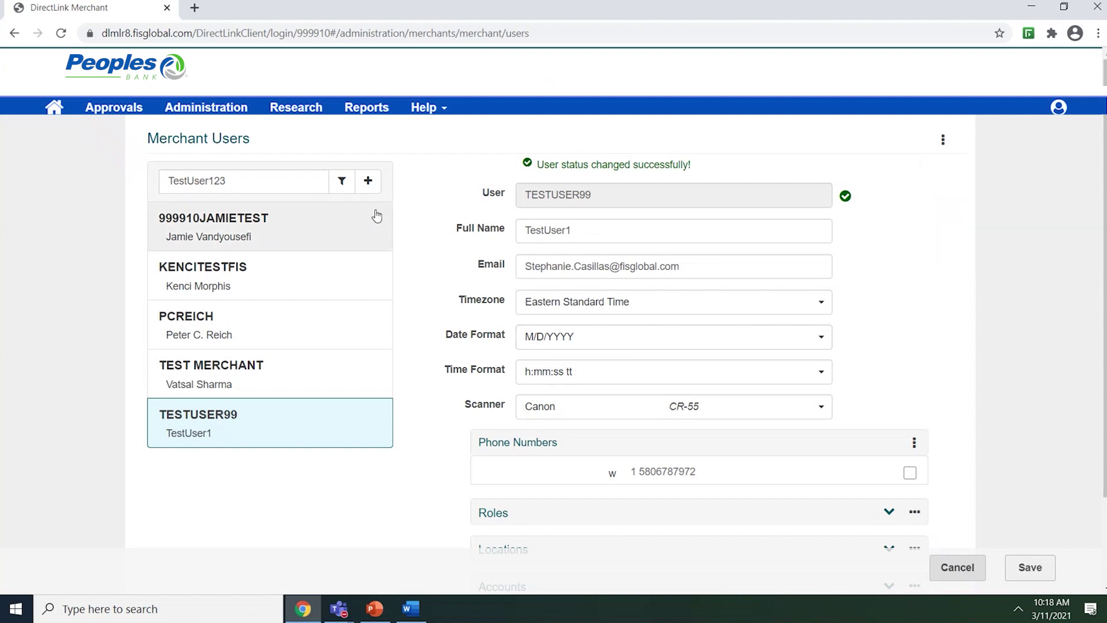
left_click(368, 183)
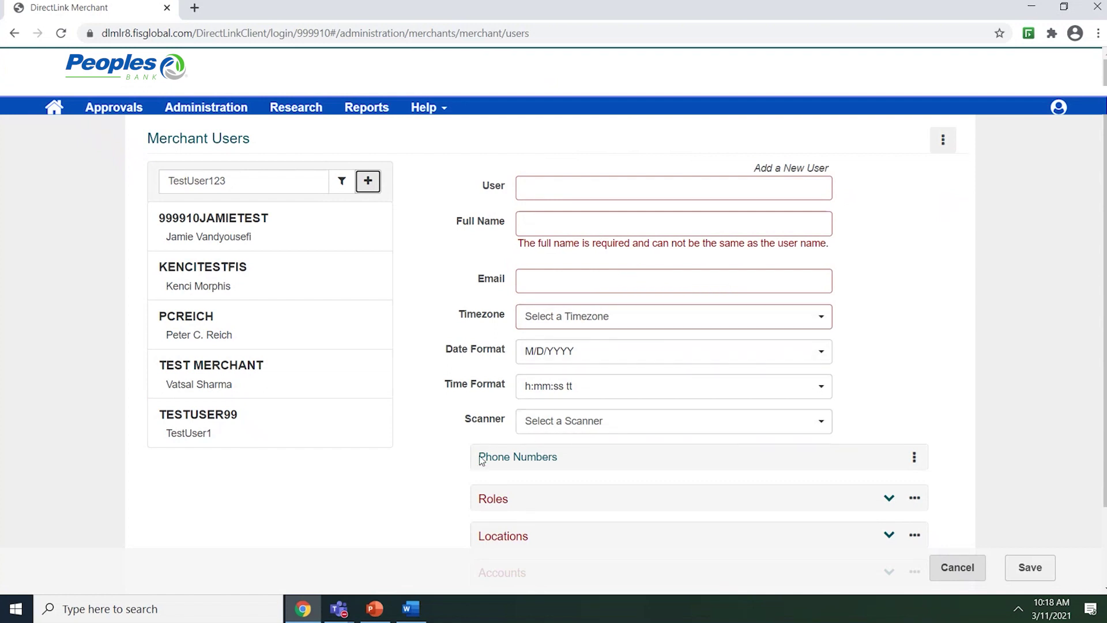
left_click(532, 188)
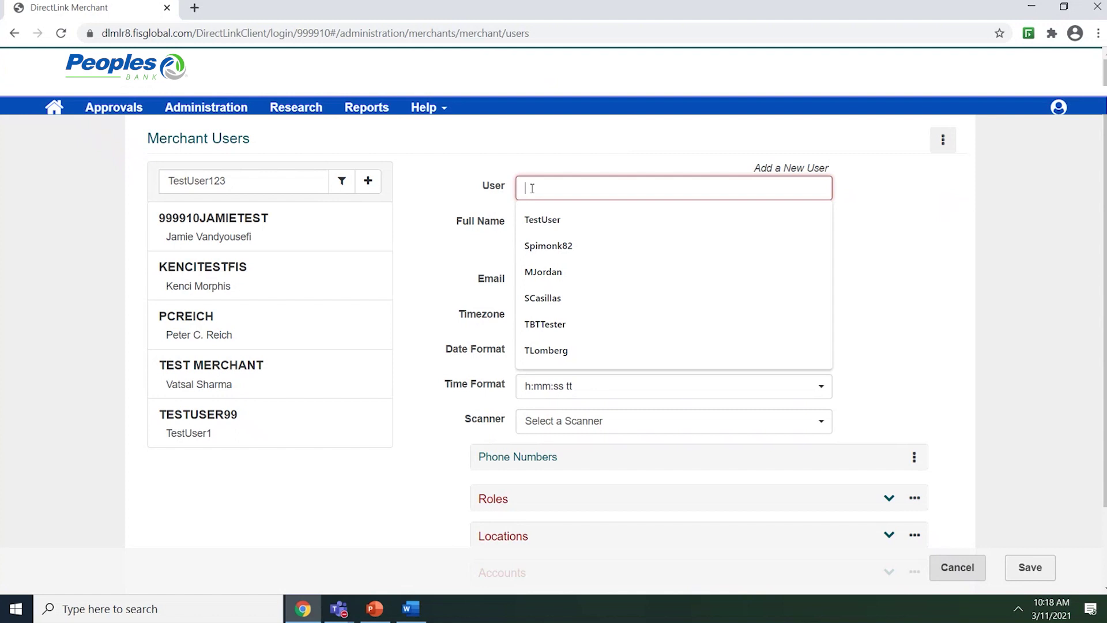
Enter username TestUser1234, full name Test User, and a saved email address
type("TestUser12")
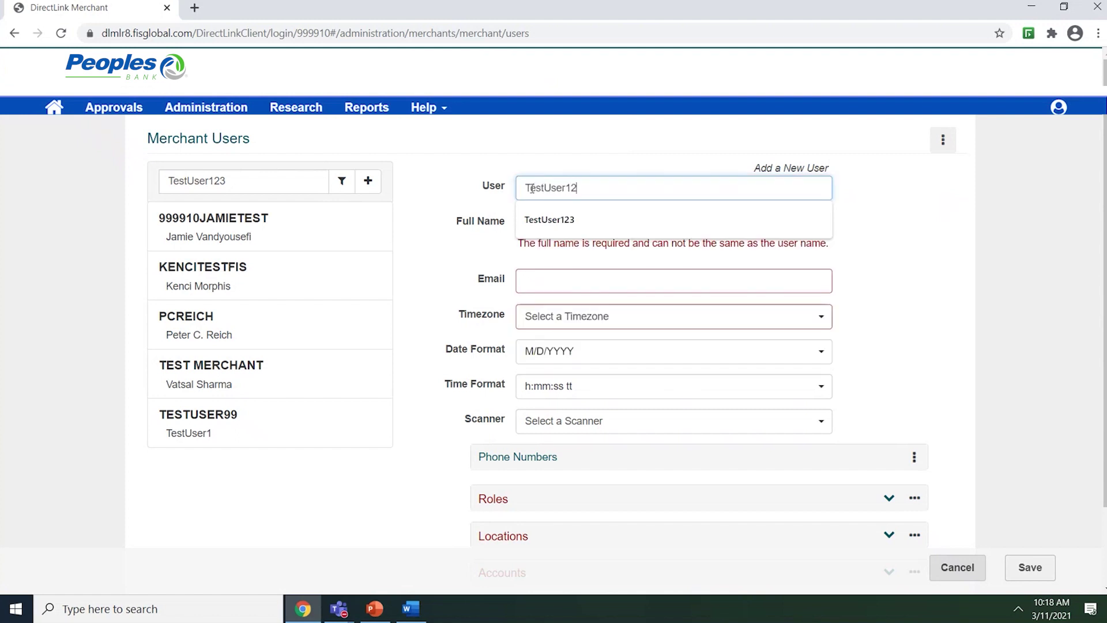
type("34")
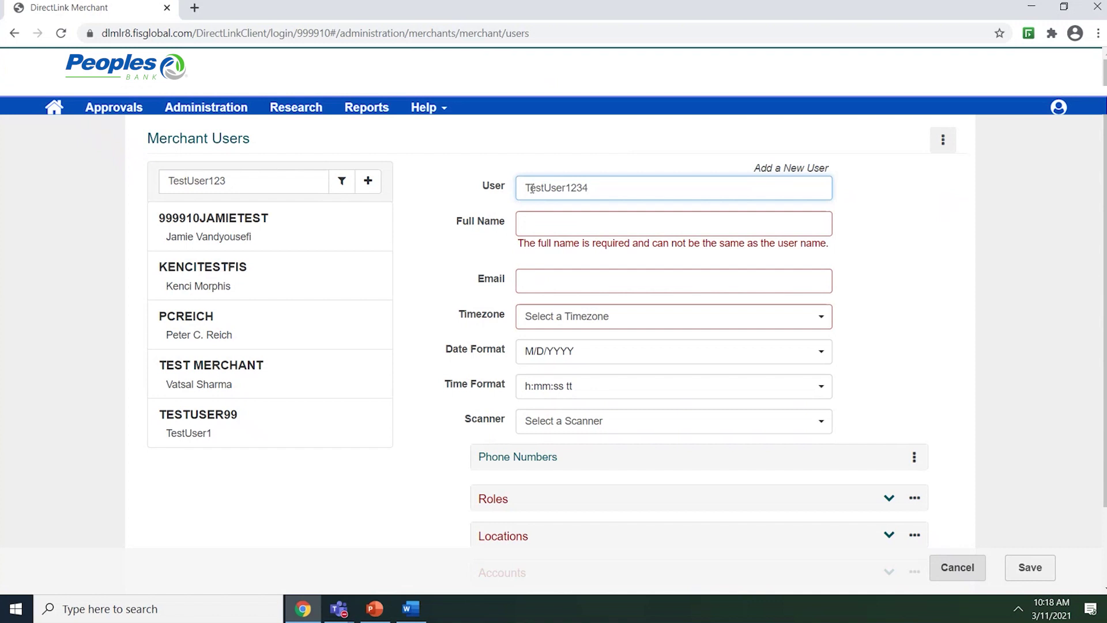
left_click(536, 224)
type("Test User")
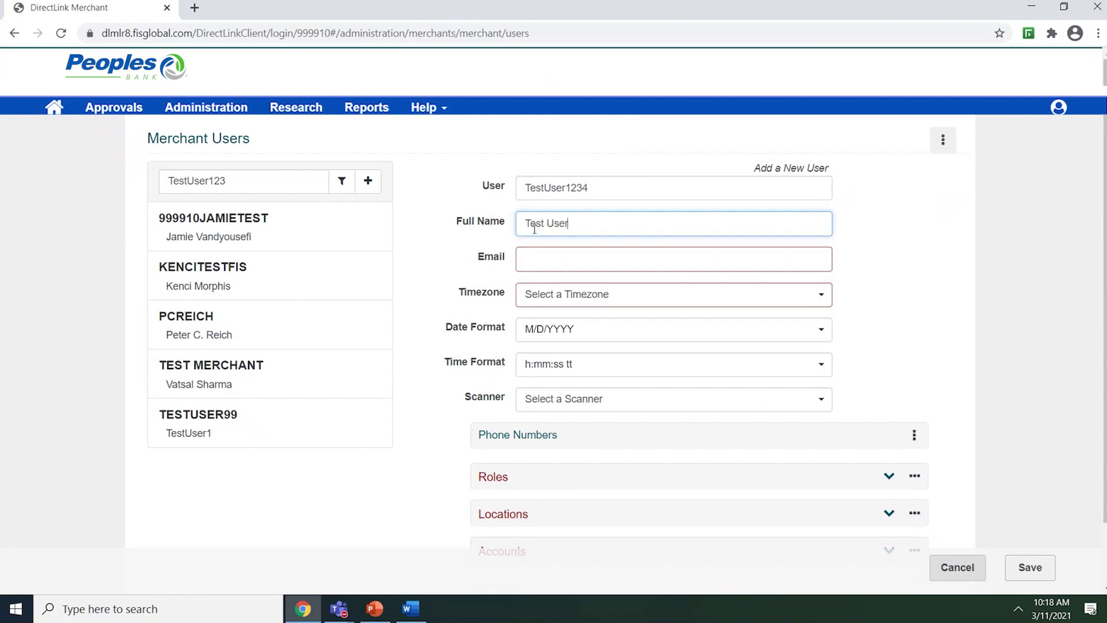
left_click(536, 262)
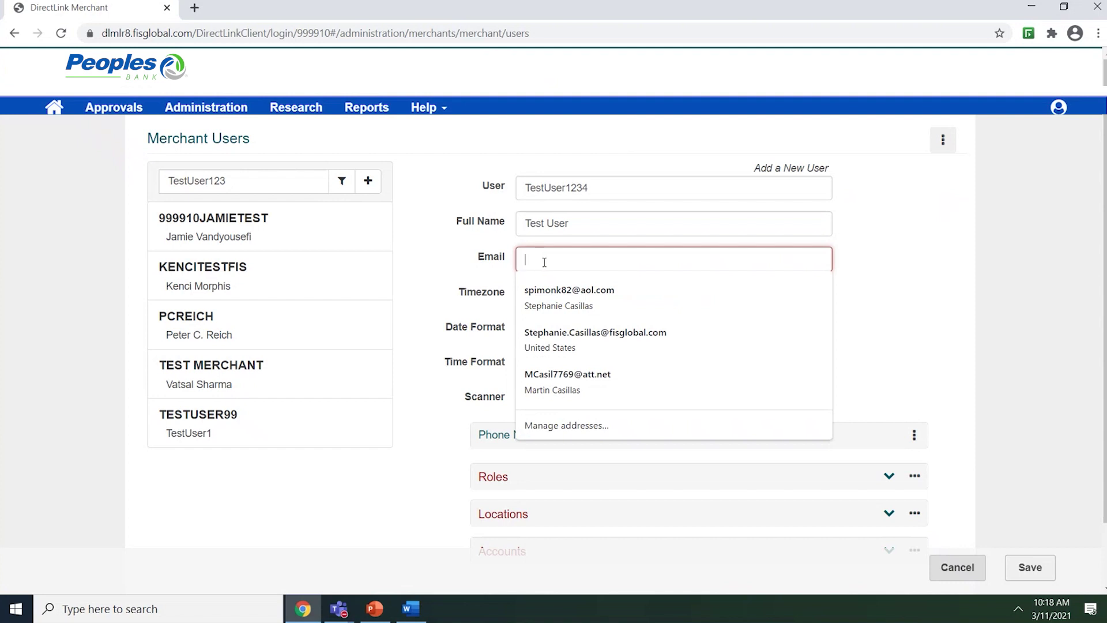
left_click(558, 298)
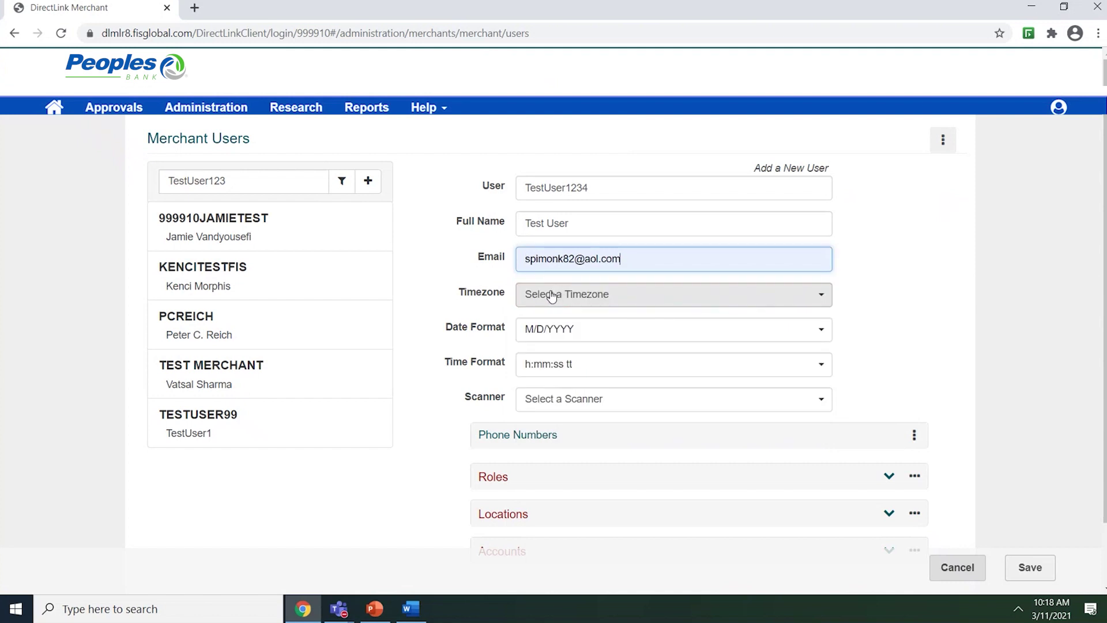
Set the time zone to Eastern Standard Time and the scanner to Digital Check SmartSource
left_click(821, 295)
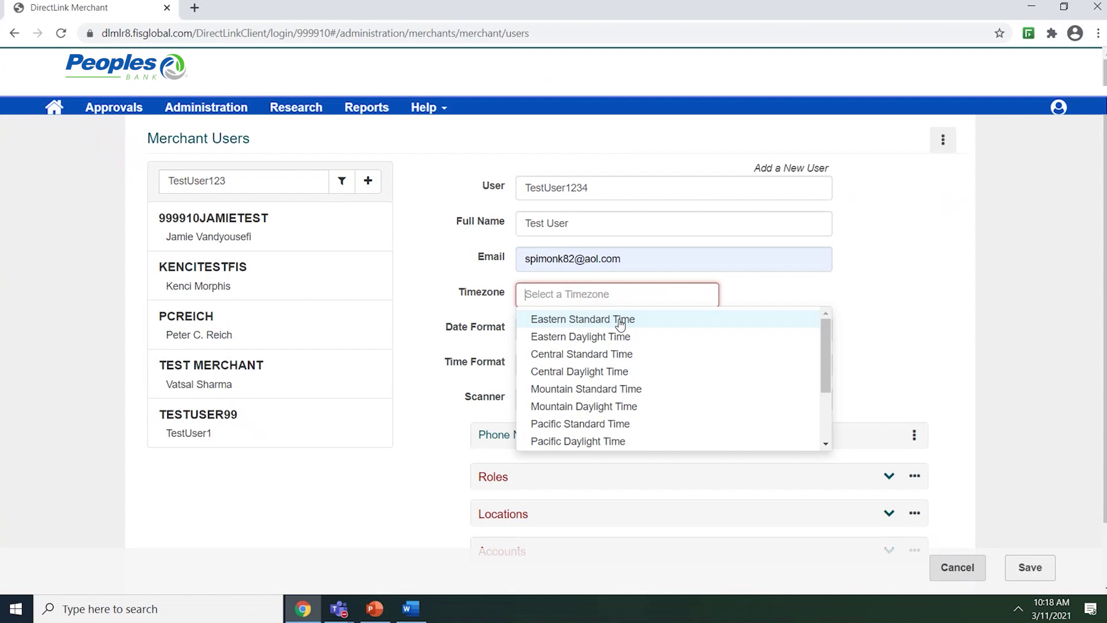
left_click(620, 320)
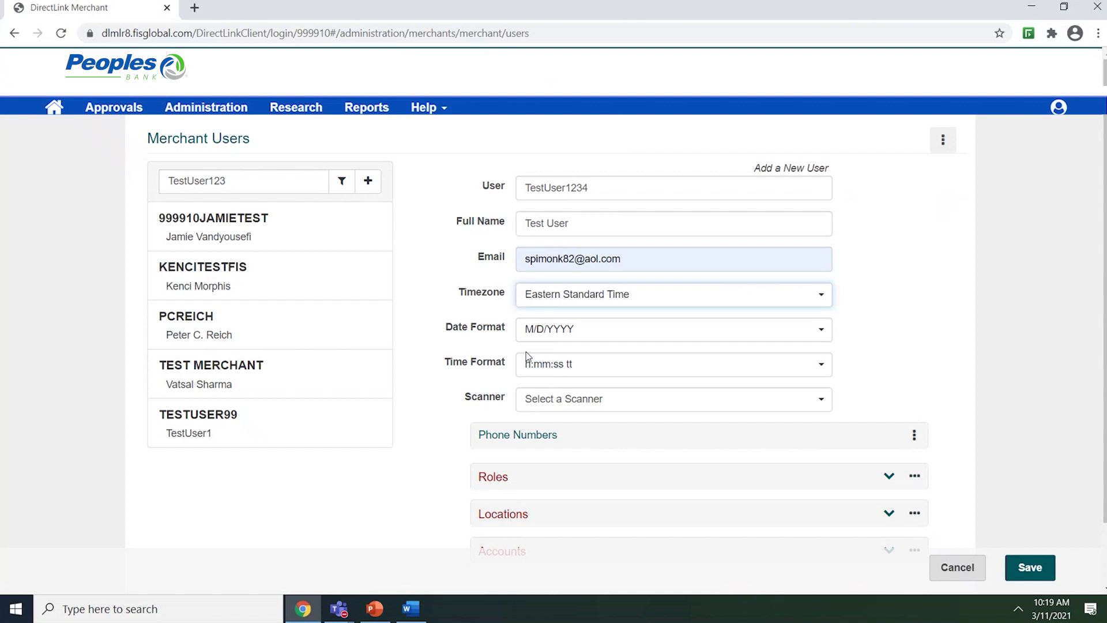
left_click(556, 399)
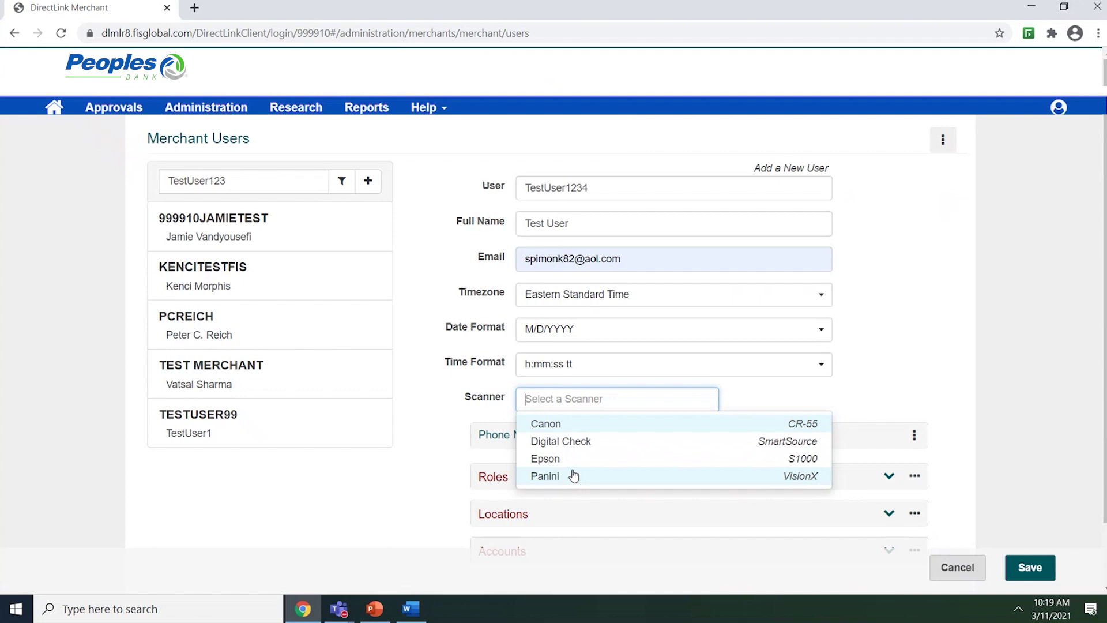
left_click(458, 440)
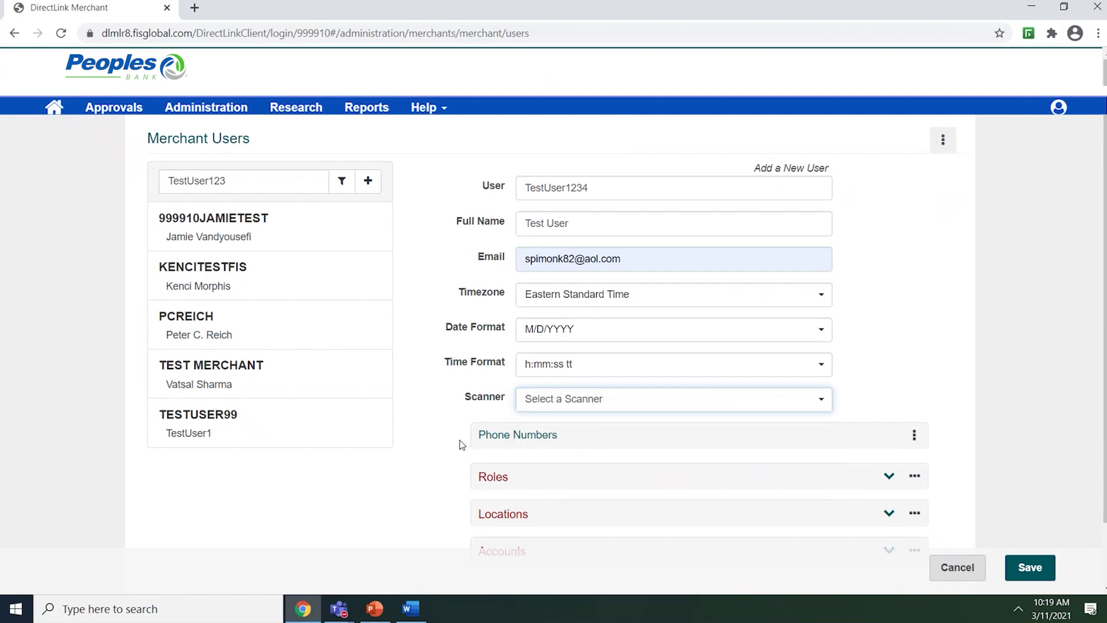
left_click(559, 399)
left_click(535, 439)
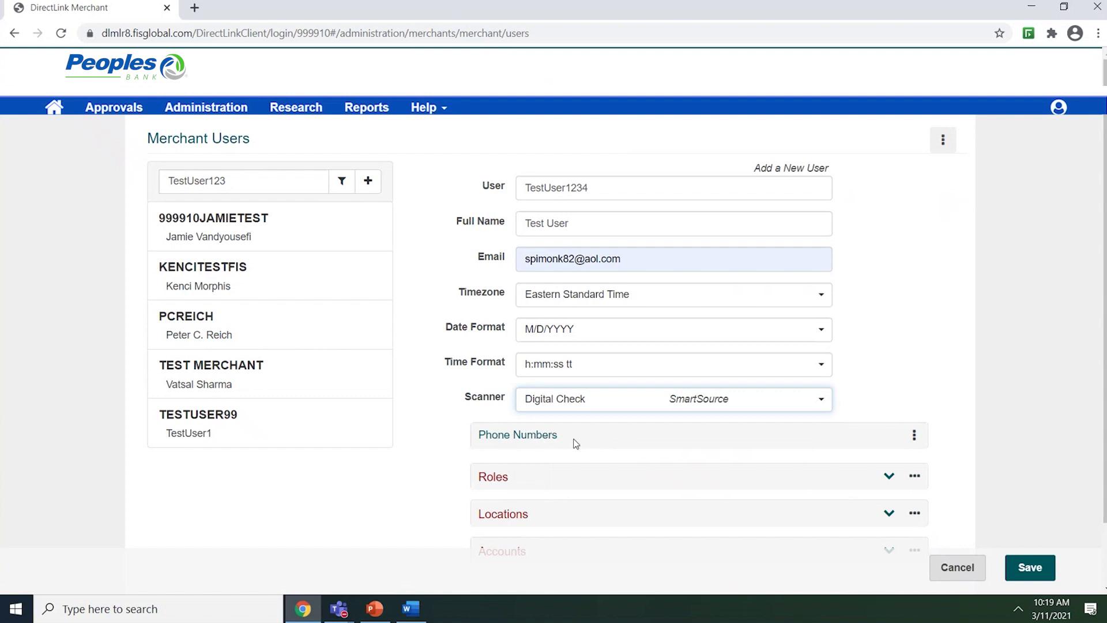
left_click(915, 439)
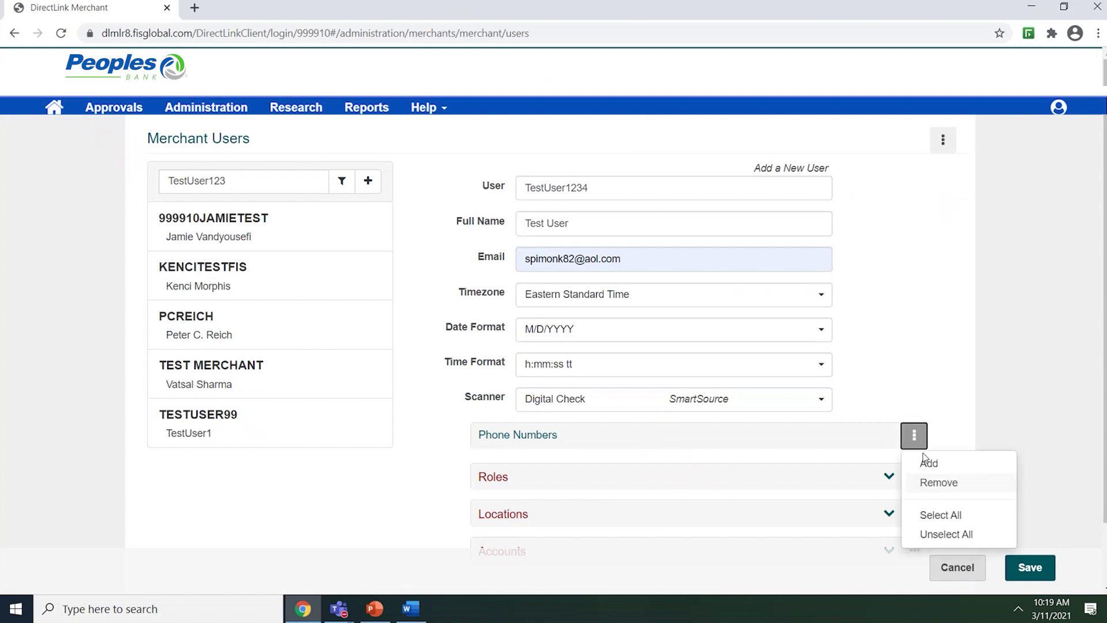
Add a United States phone entry named Cell with the user's phone number
left_click(928, 469)
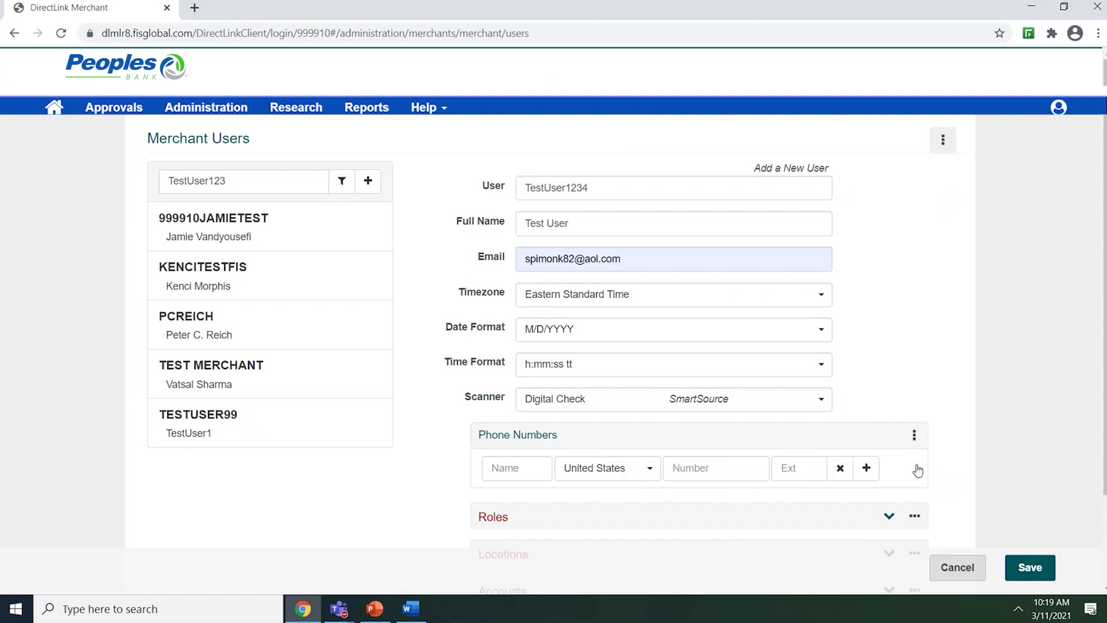
left_click(512, 471)
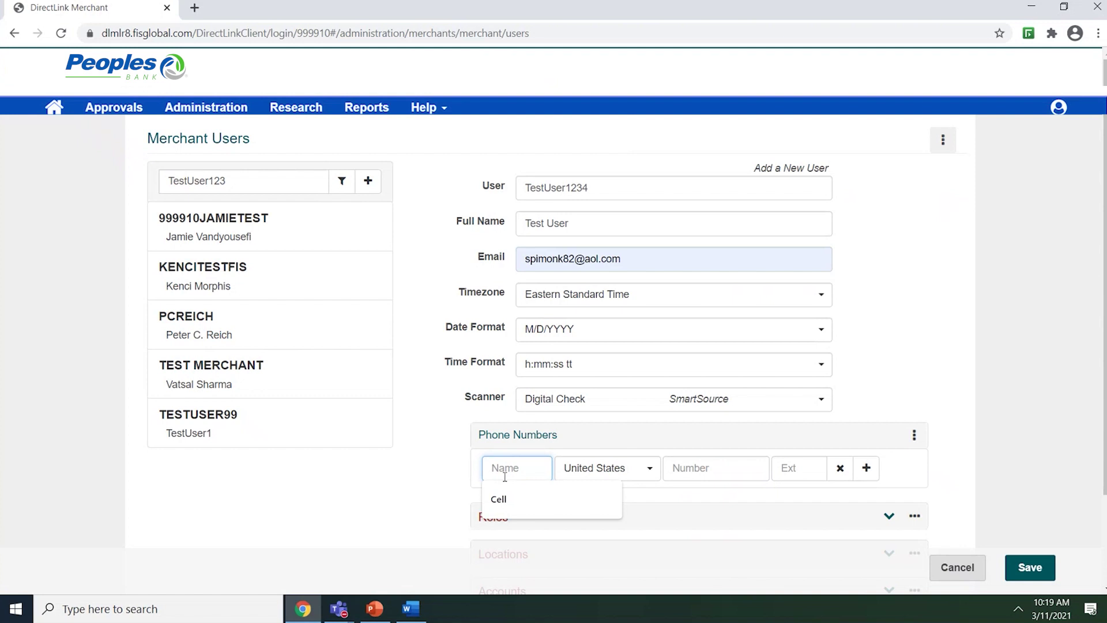
type("Cell")
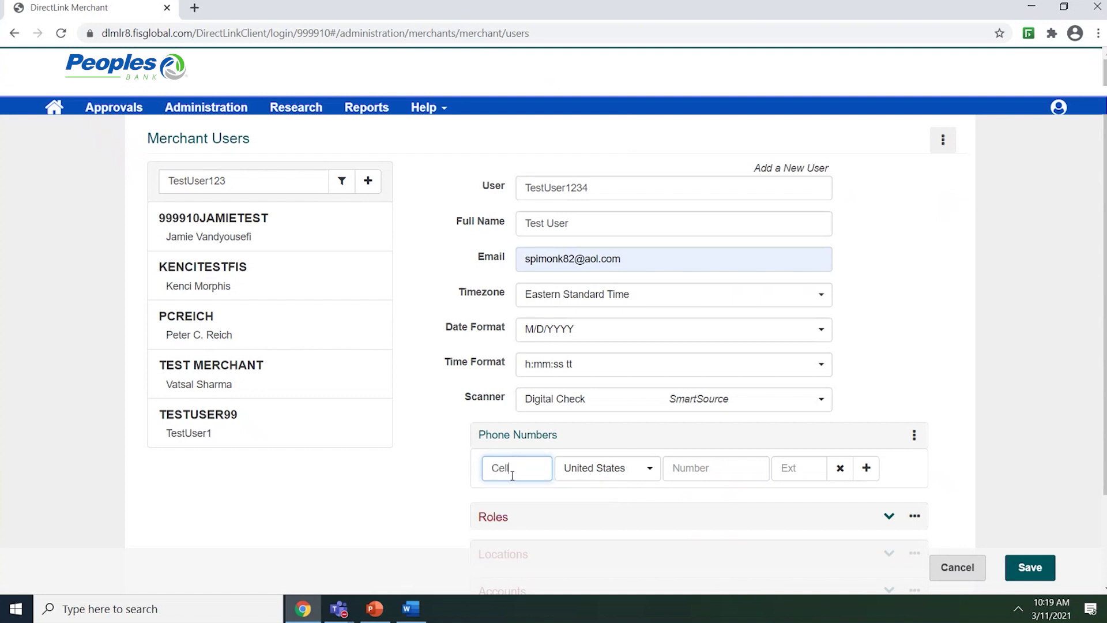
left_click(695, 468)
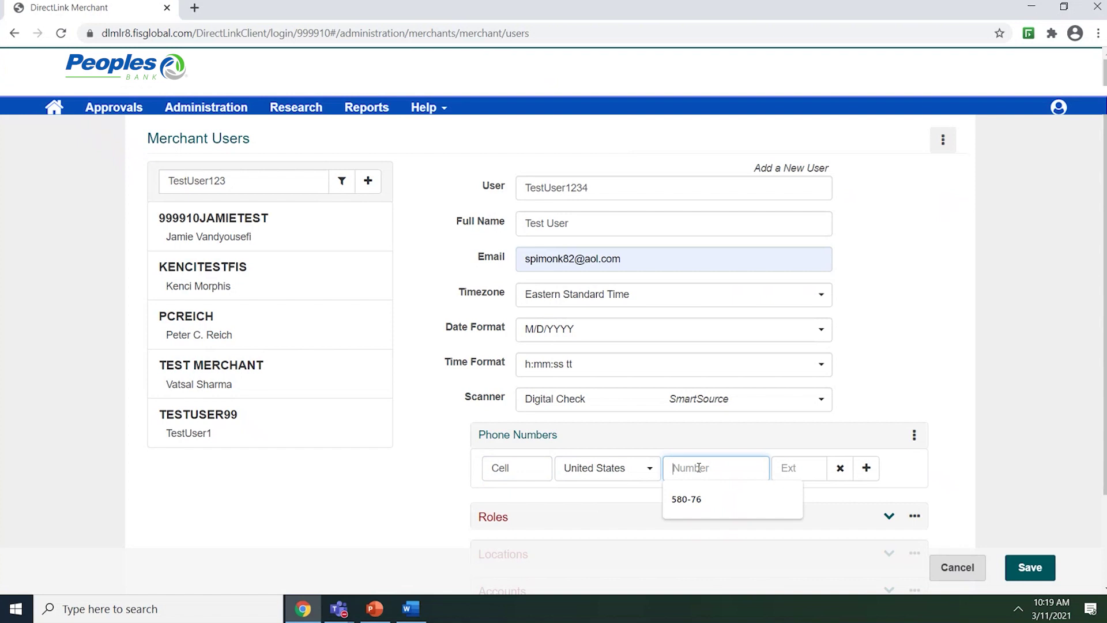
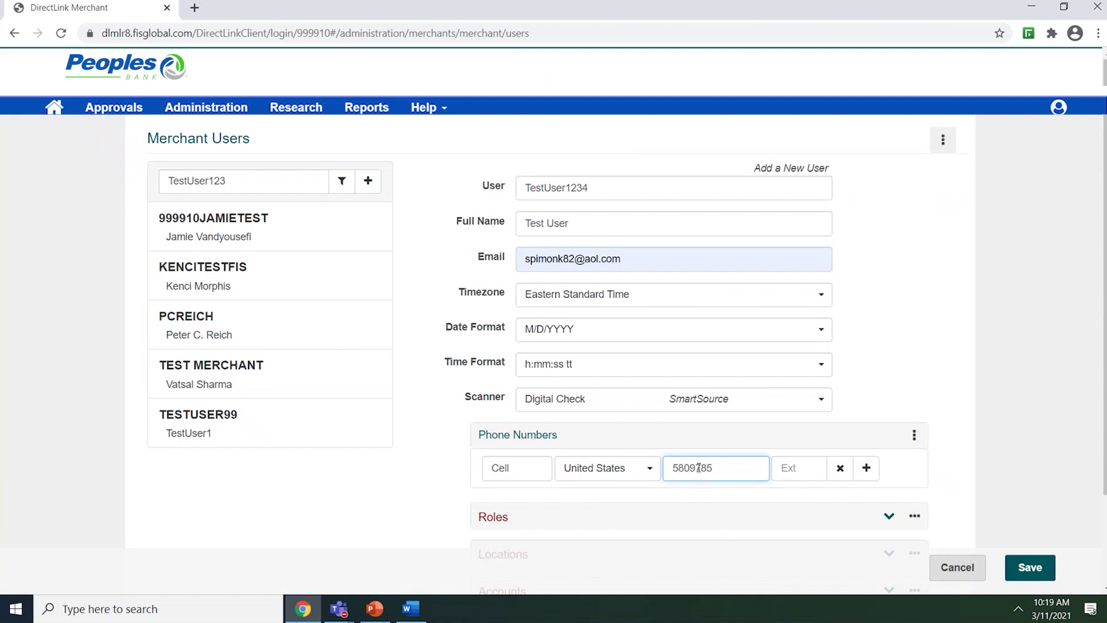
left_click(782, 464)
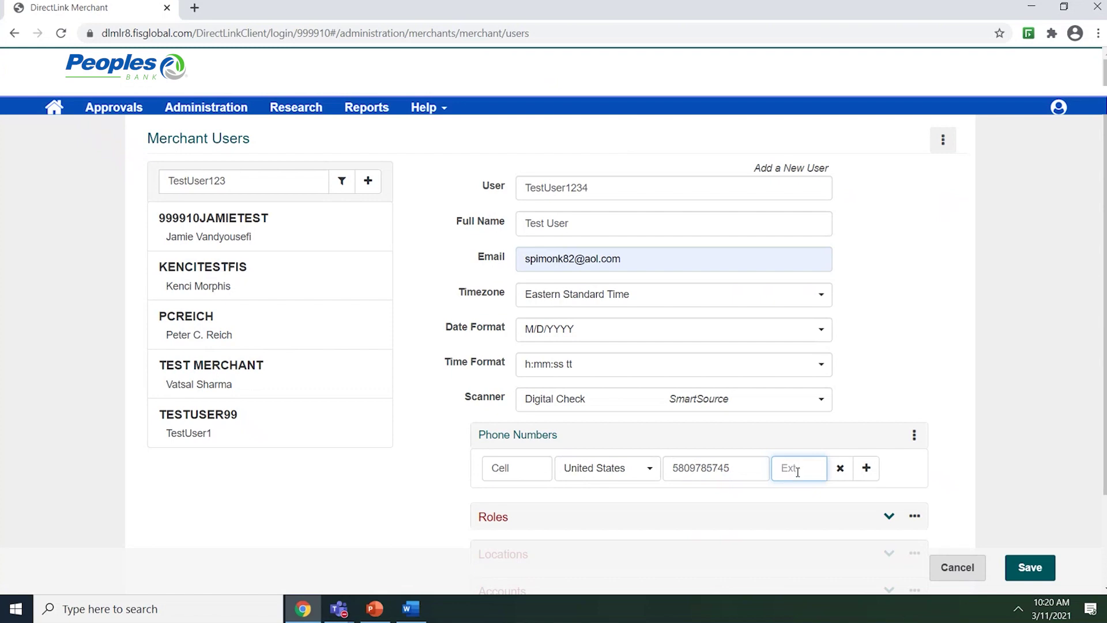
left_click(868, 470)
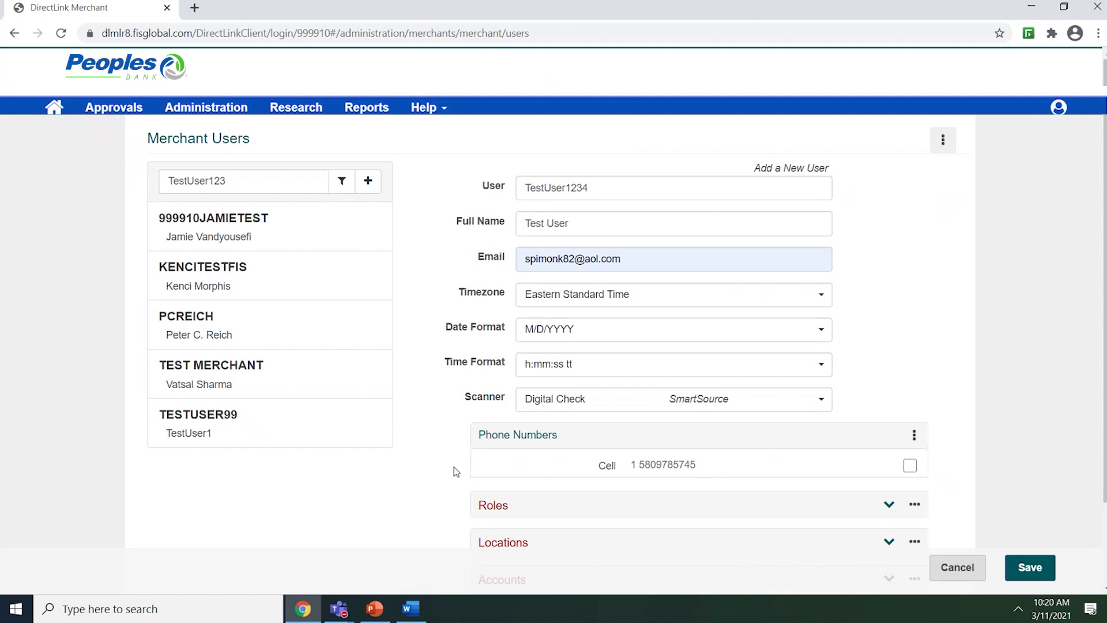
scroll(454, 466, "down", 2)
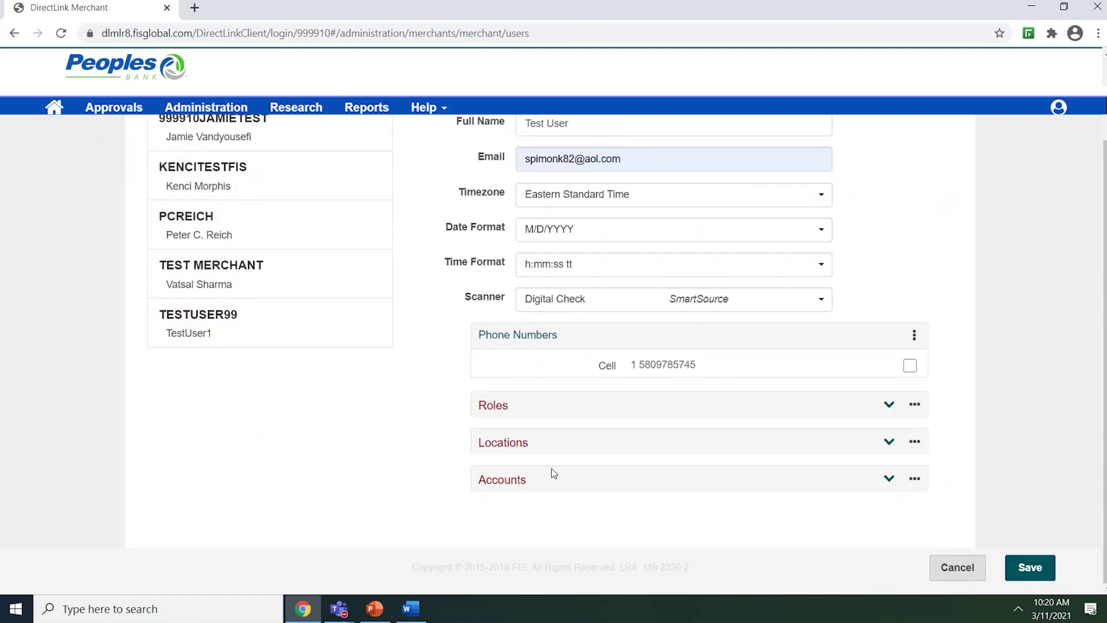
Assign only the Desktop Operator and Mobile Web Operator roles, clearing all other selections
left_click(914, 404)
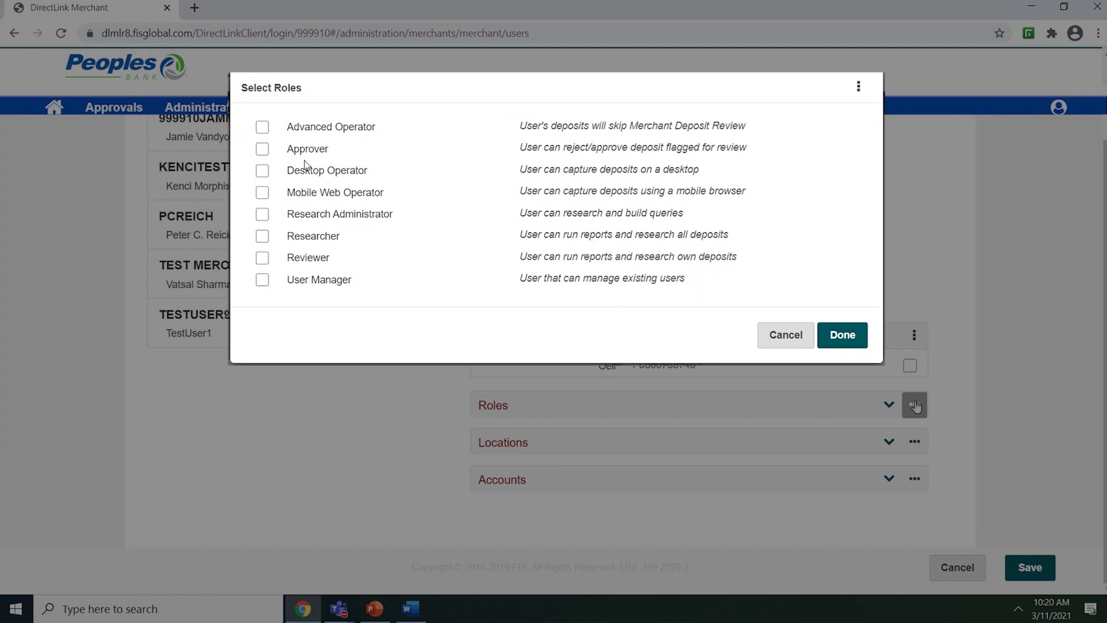
left_click(262, 149)
left_click(264, 172)
left_click(264, 193)
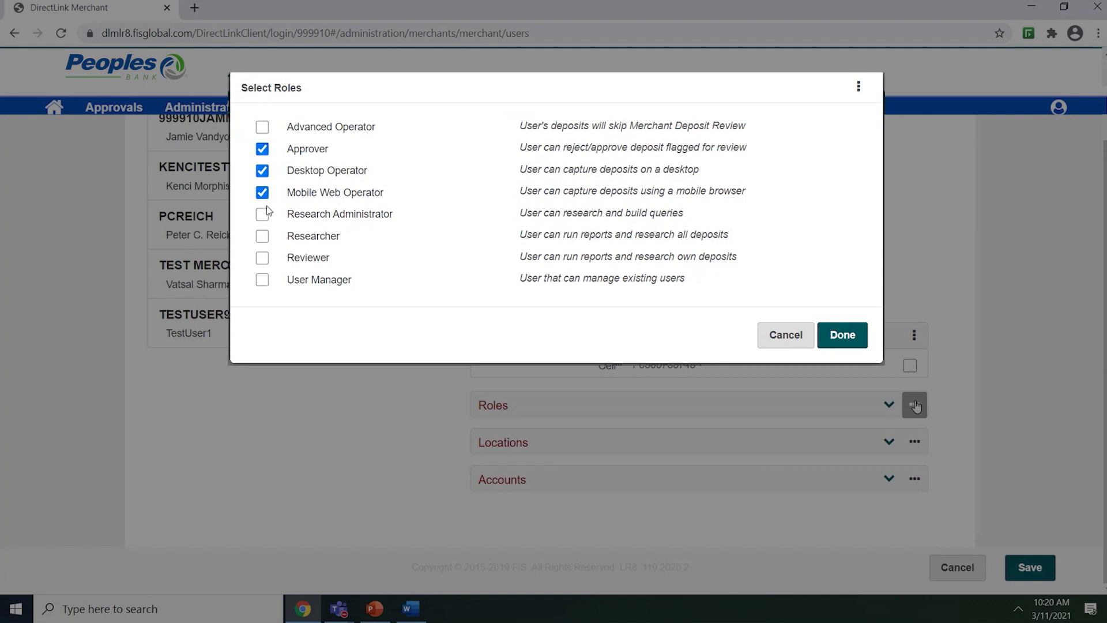
left_click(264, 214)
left_click(860, 88)
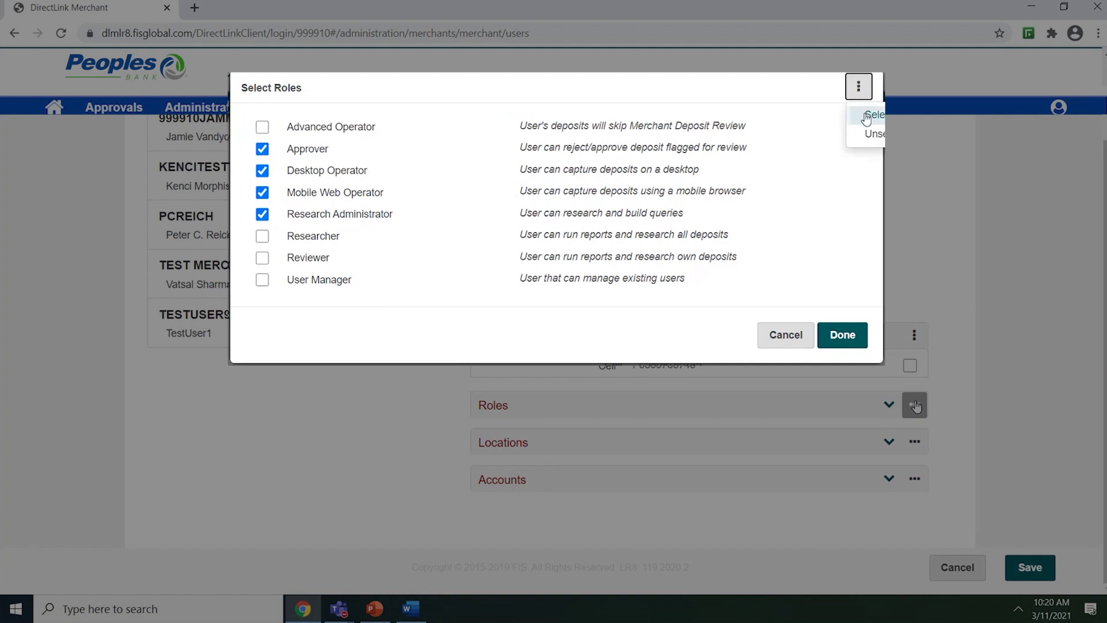
left_click(863, 115)
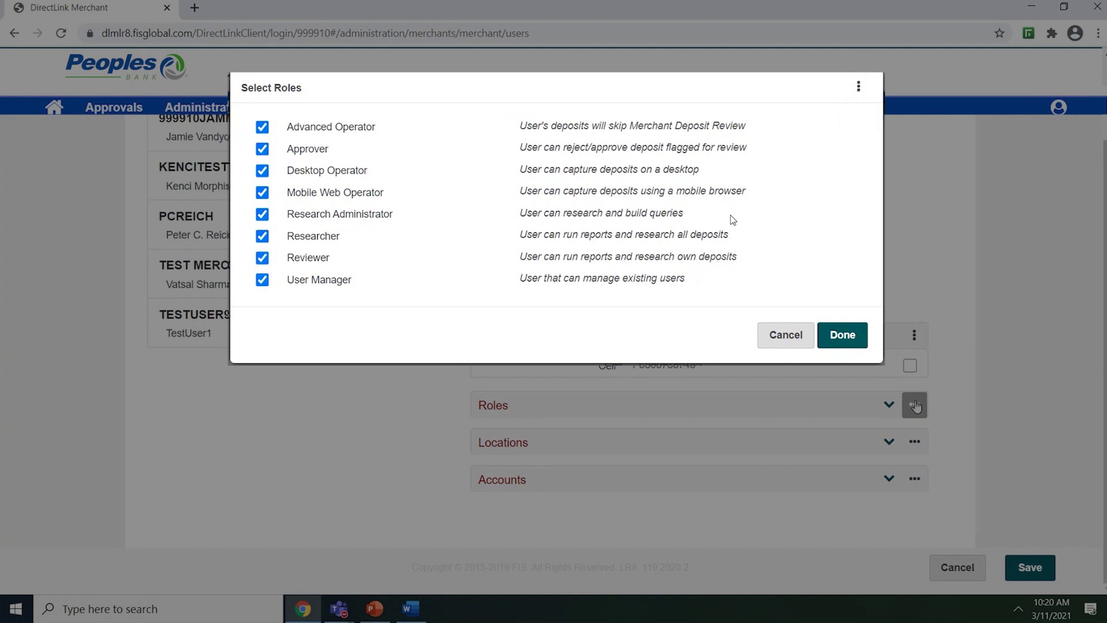
left_click(858, 88)
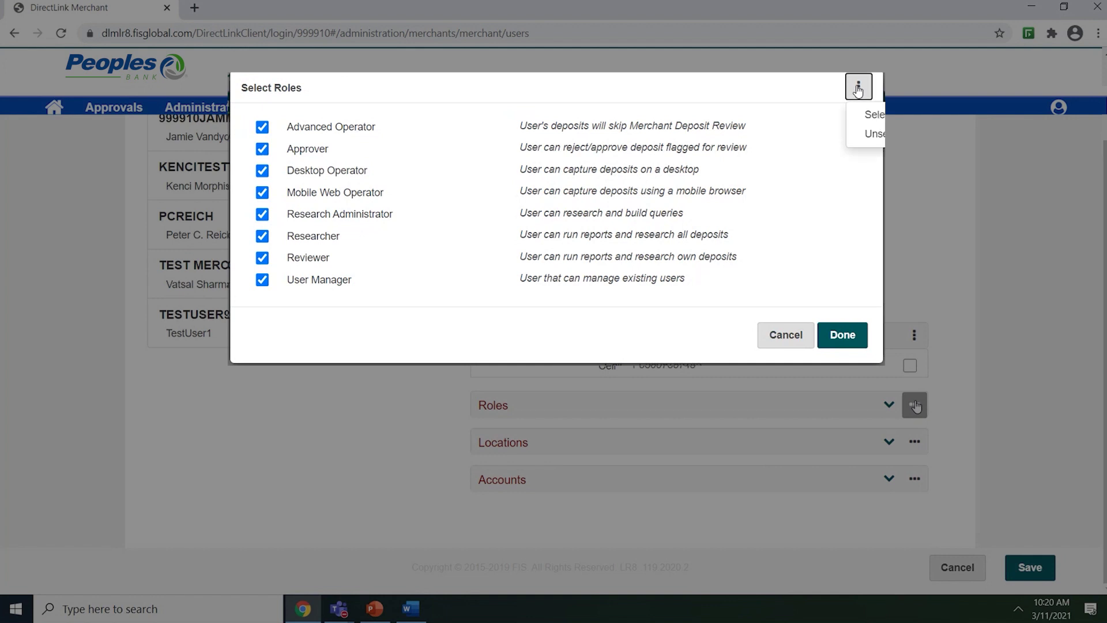
left_click(874, 137)
left_click(262, 171)
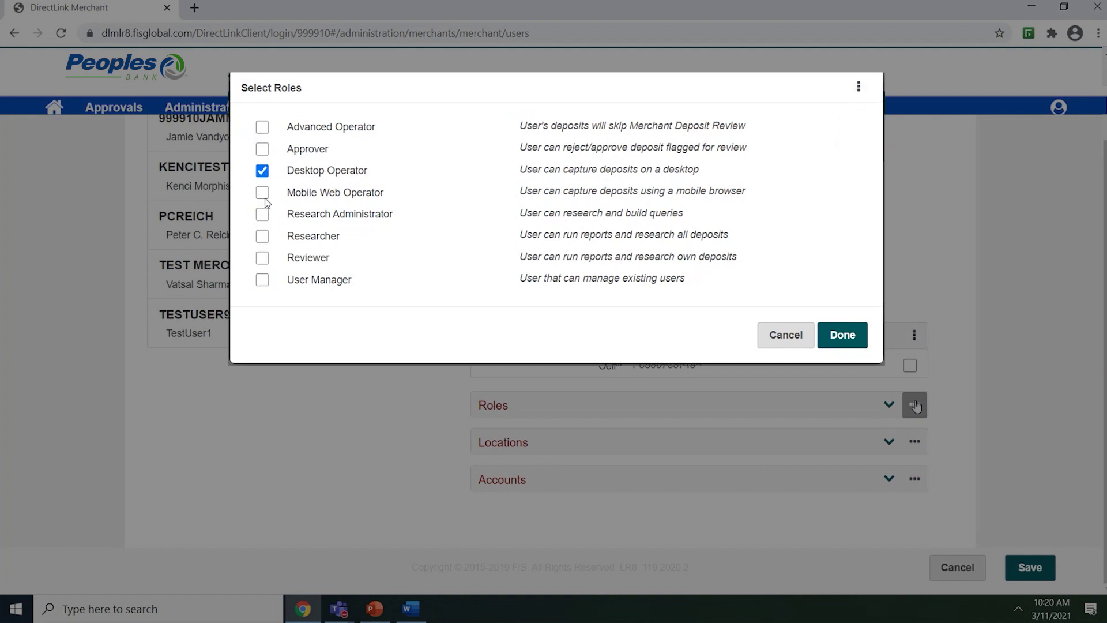
left_click(263, 196)
left_click(837, 335)
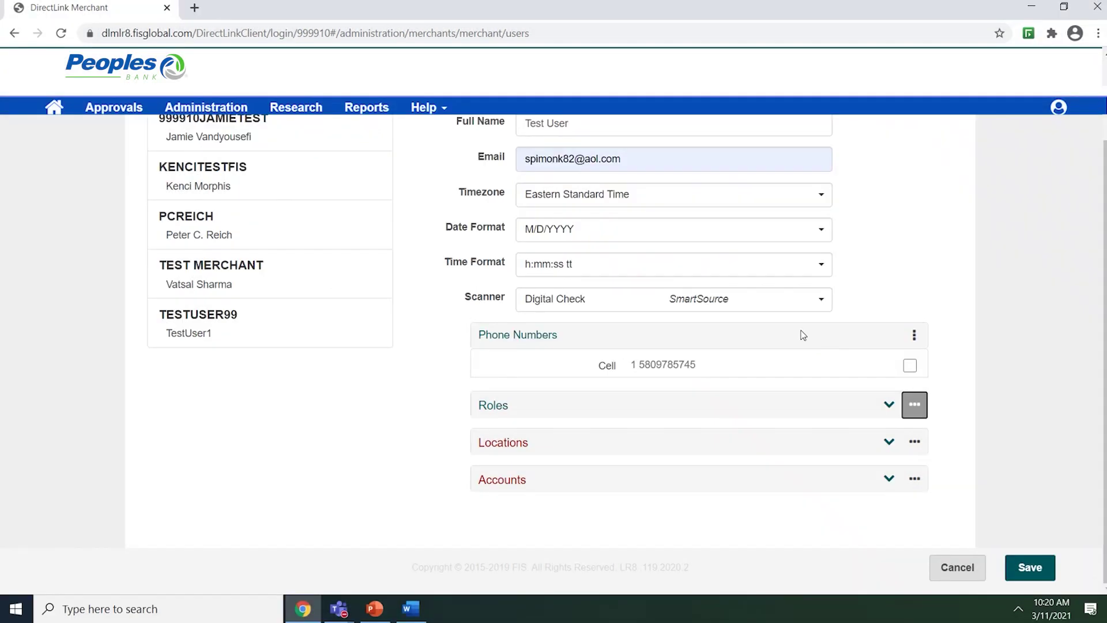
Check the Main location in the Locations picker and confirm it
left_click(918, 445)
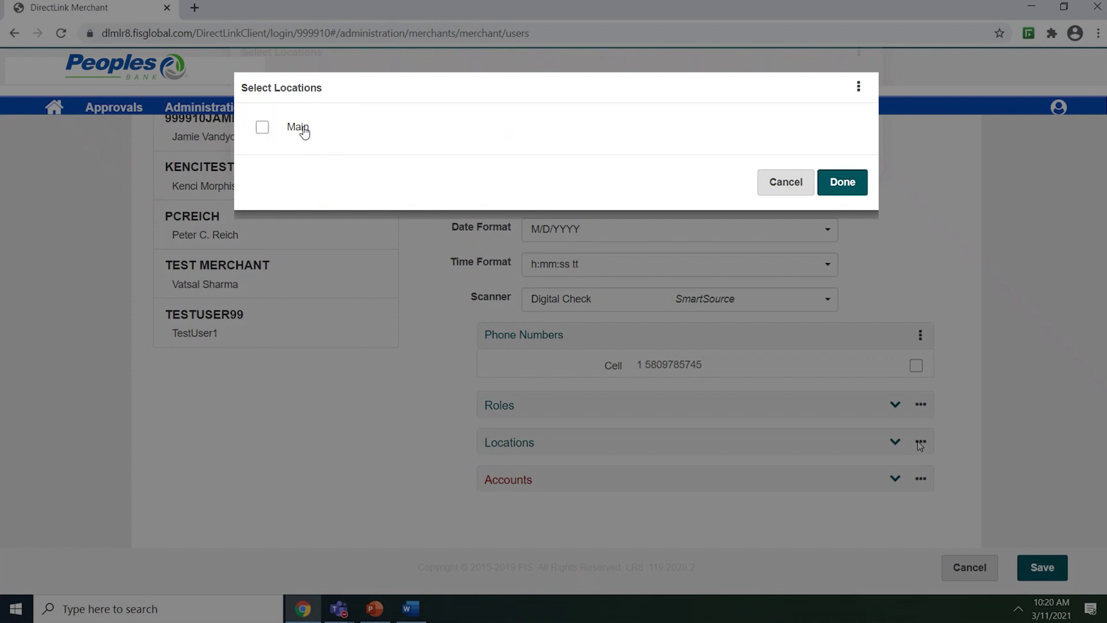
left_click(304, 132)
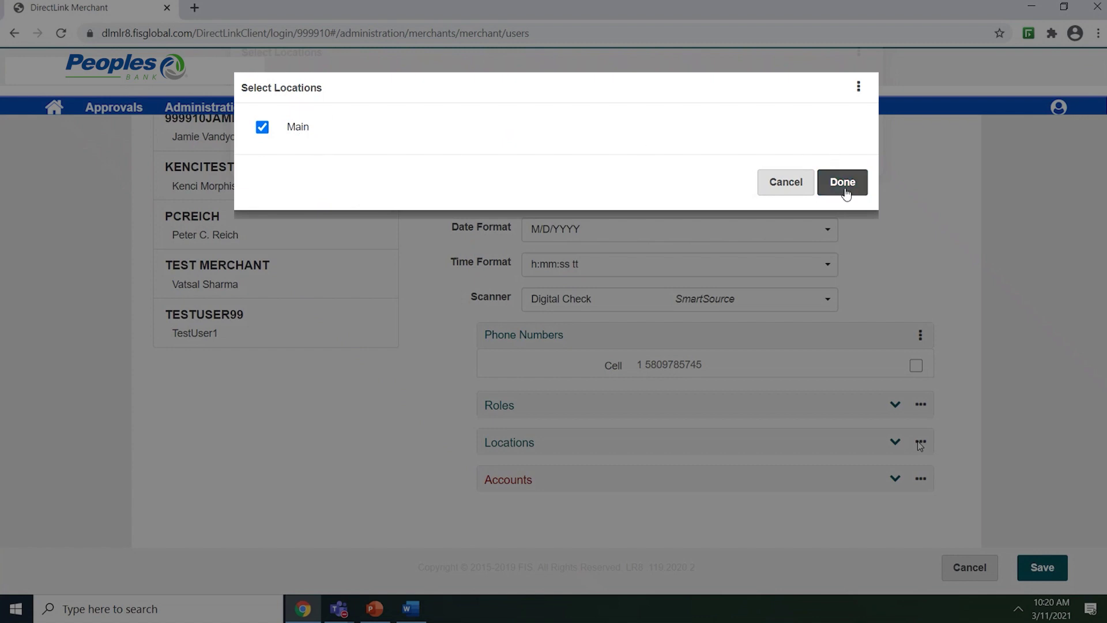
left_click(845, 188)
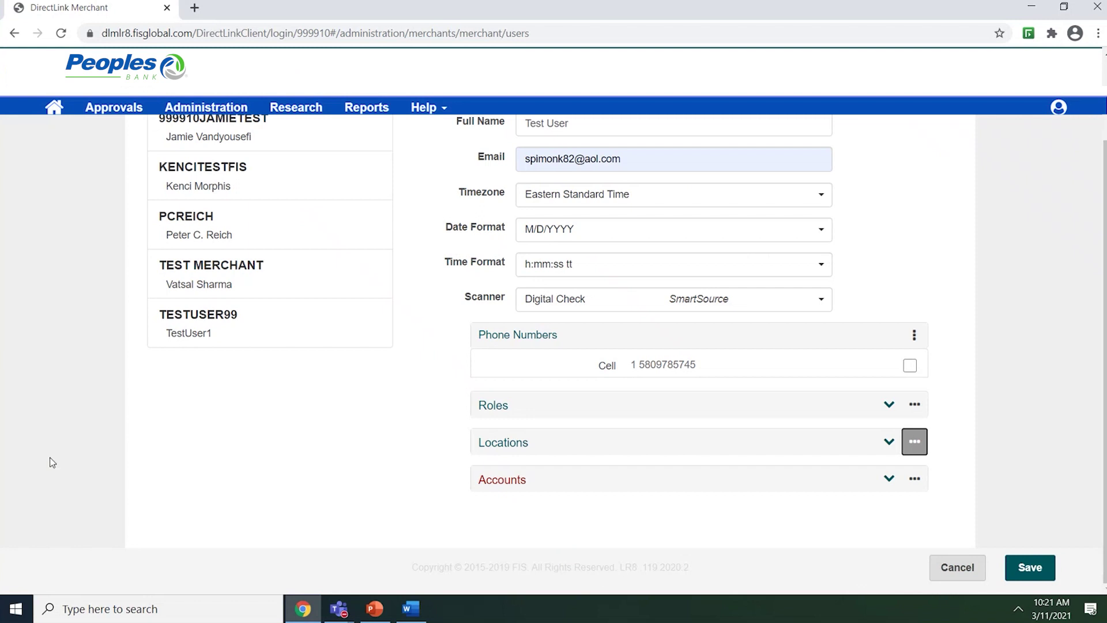
left_click(915, 481)
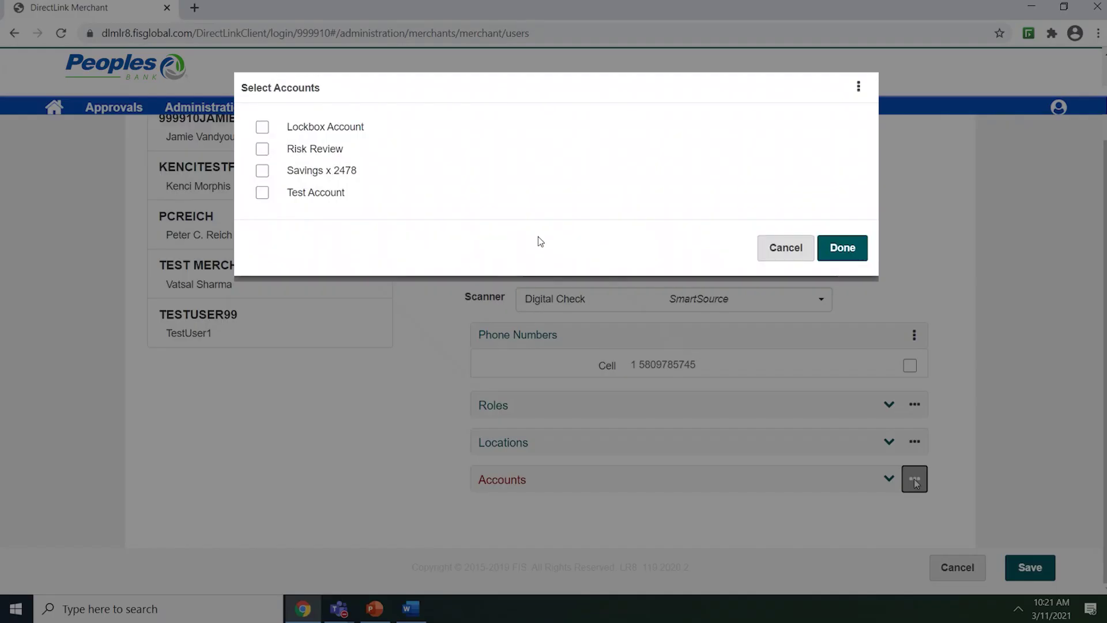
Select the Lockbox Account, Risk Review and savings accounts, then save the new user
left_click(342, 130)
left_click(338, 148)
left_click(337, 151)
left_click(342, 130)
left_click(336, 128)
left_click(329, 151)
left_click(329, 173)
left_click(842, 248)
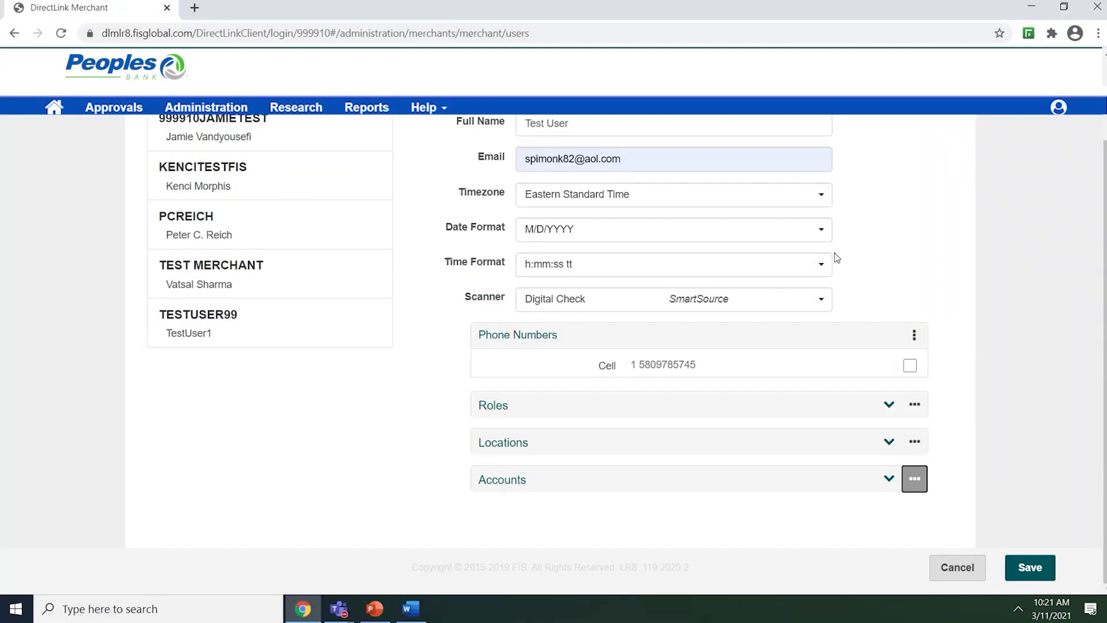
left_click(1032, 568)
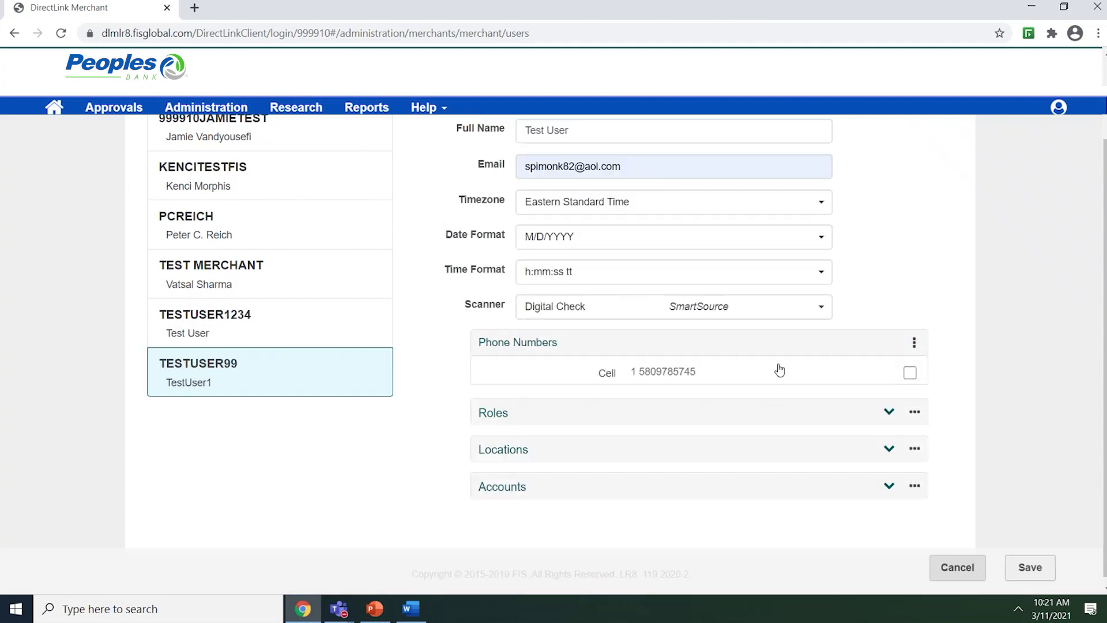
Scroll up to confirm the 'User created successfully!' message for TESTUSER1234
scroll(779, 369, "up", 2)
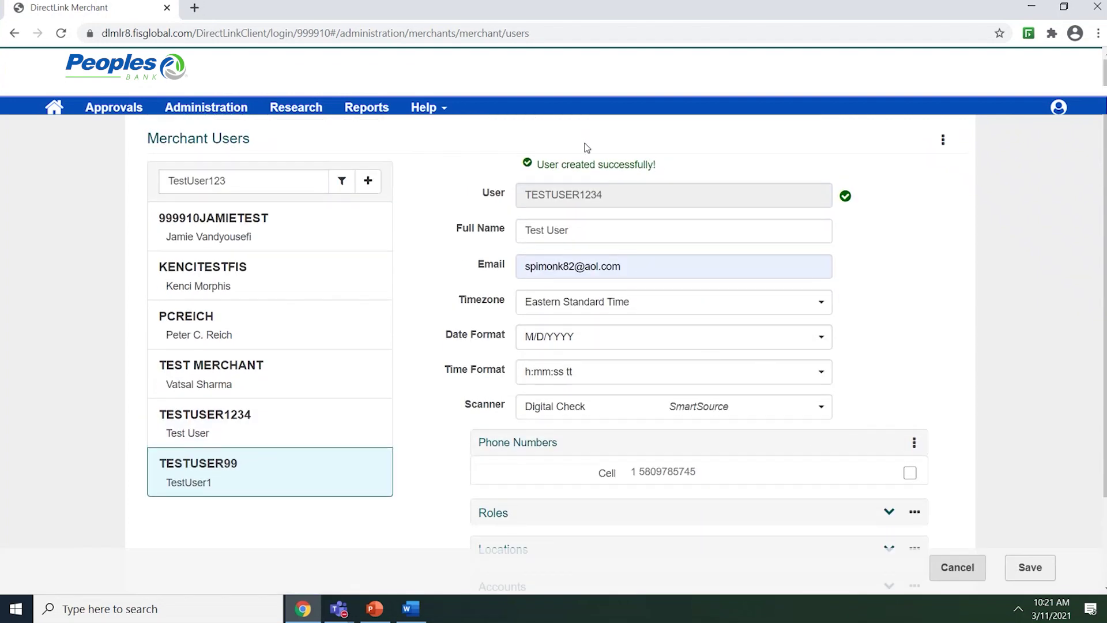